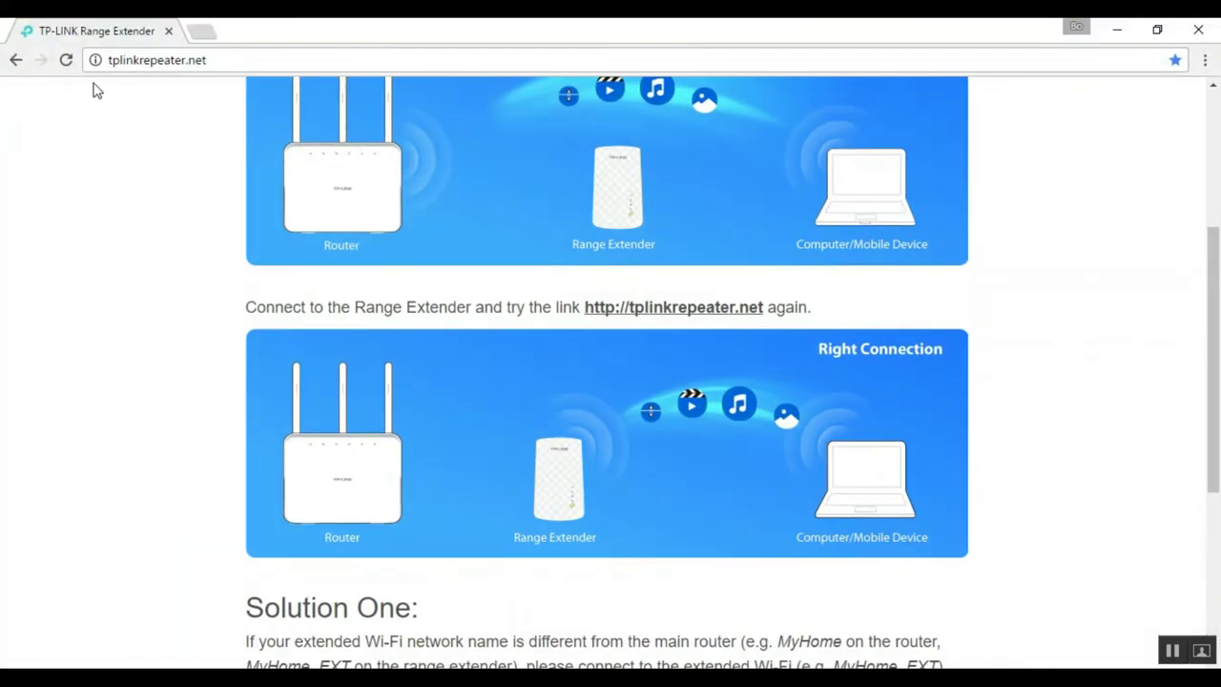
Test the tplinkrepeater.net link, add the red step 'Chọn tên nhà mạng Tp-link', and show the Wi-Fi networks
{"action": "left_click", "coordinate": [67, 61]}
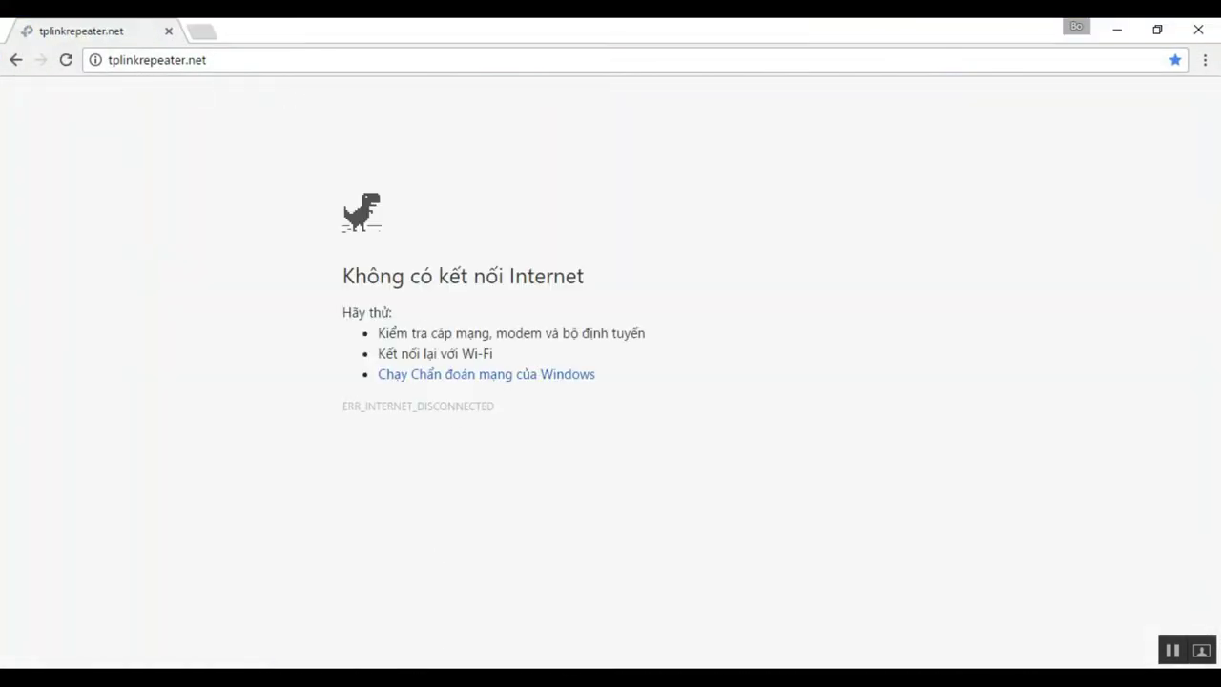
{"action": "key", "text": "alt+Tab"}
{"action": "key", "text": "Return"}
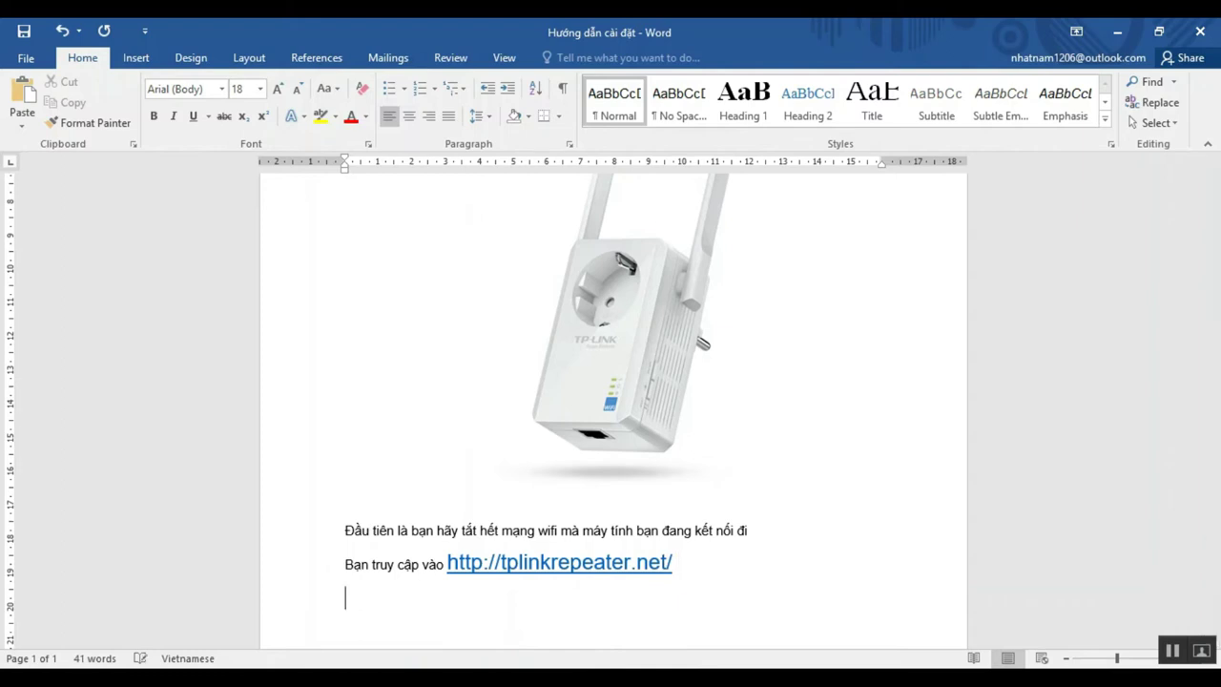
{"action": "type", "text": "Chọn tên nahf"}
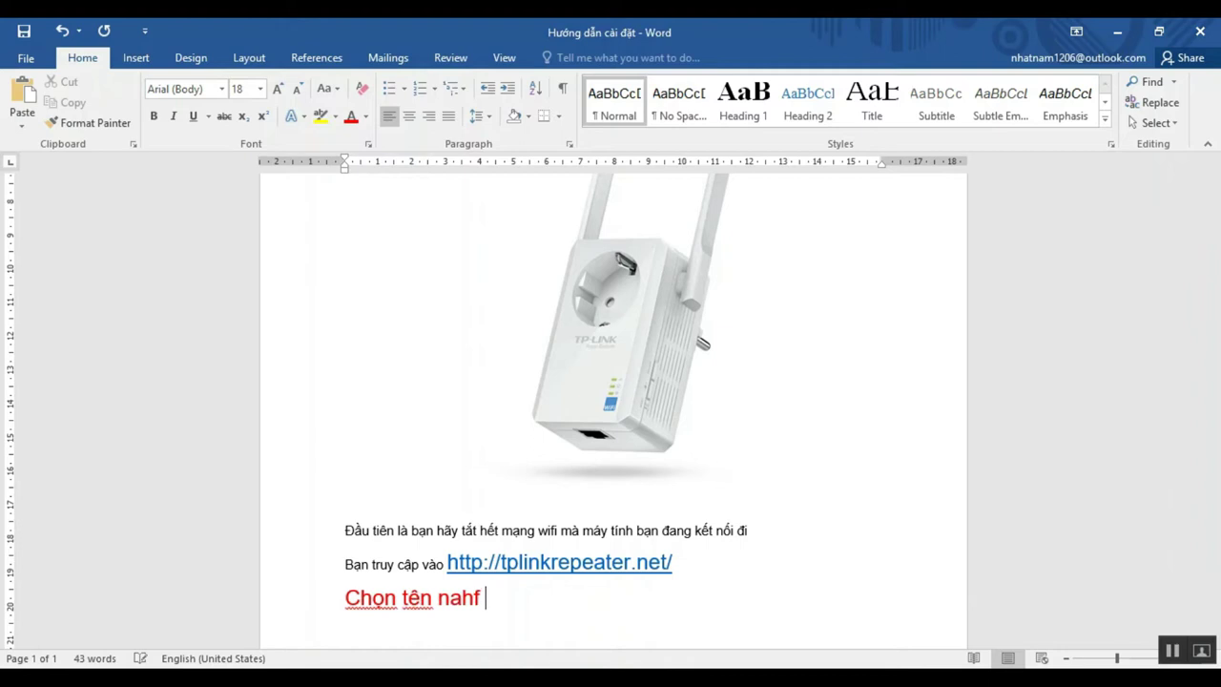
{"action": "key", "text": "BackSpace"}
{"action": "key", "text": "BackSpace"}
{"action": "key", "text": "BackSpace"}
{"action": "type", "text": "hà mạng "}
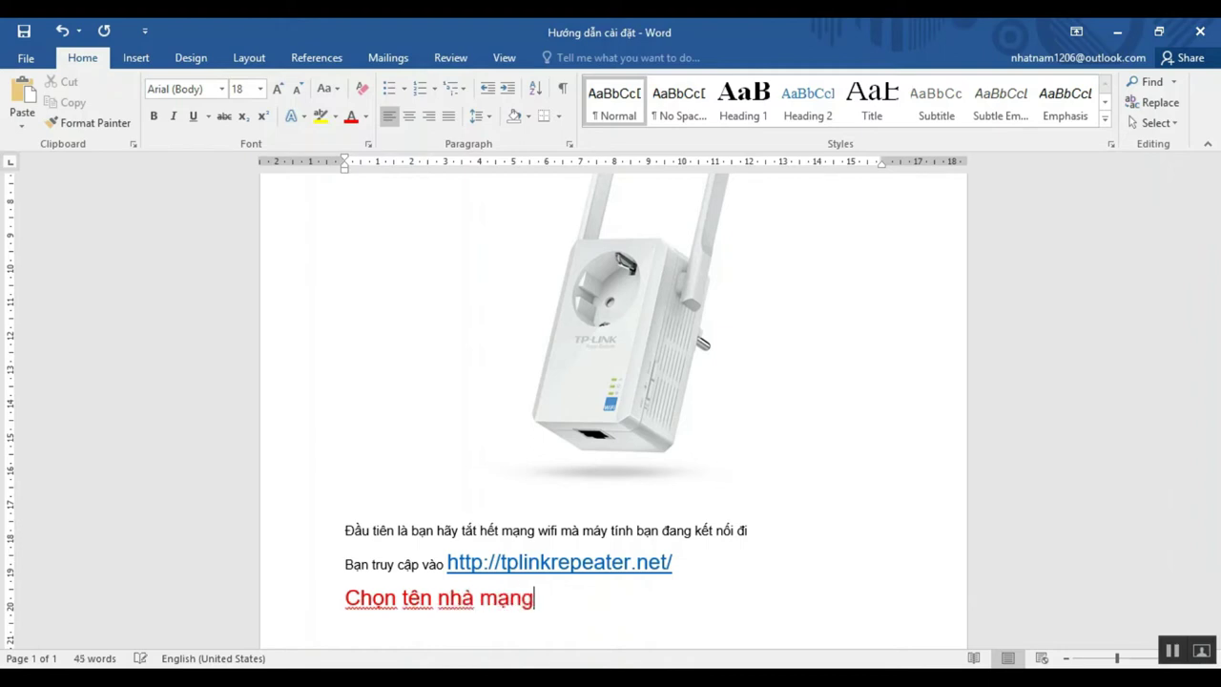
{"action": "type", "text": "Tp-link"}
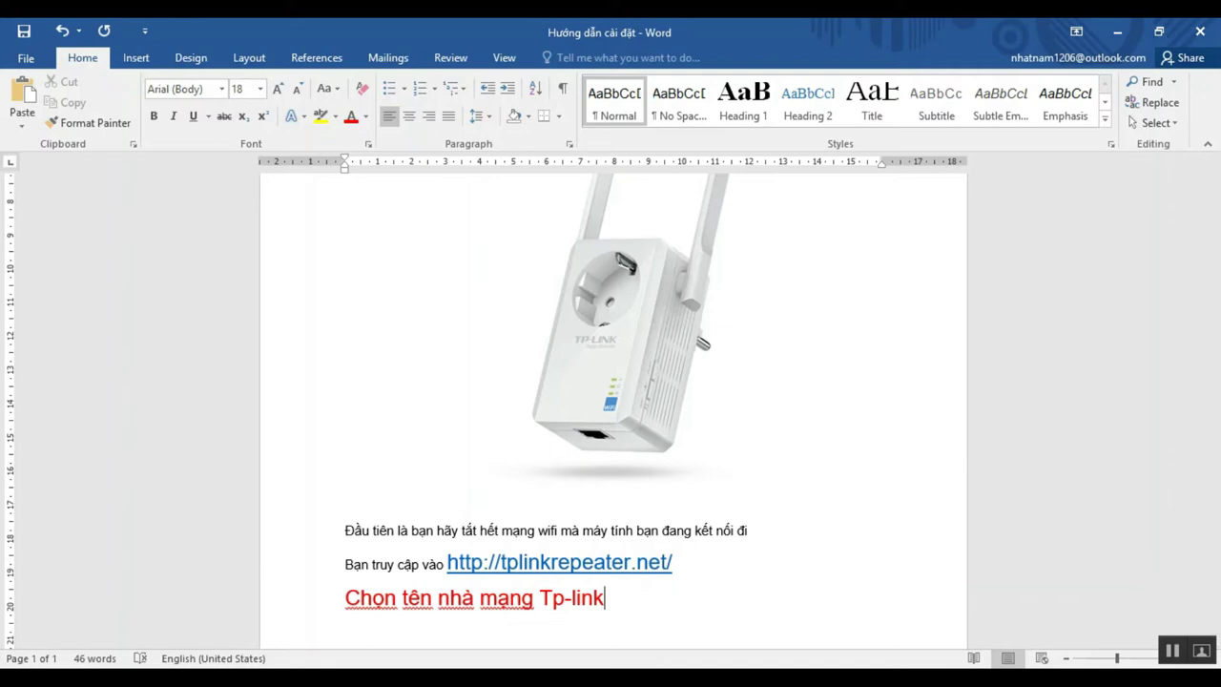
{"action": "left_click", "coordinate": [1098, 668]}
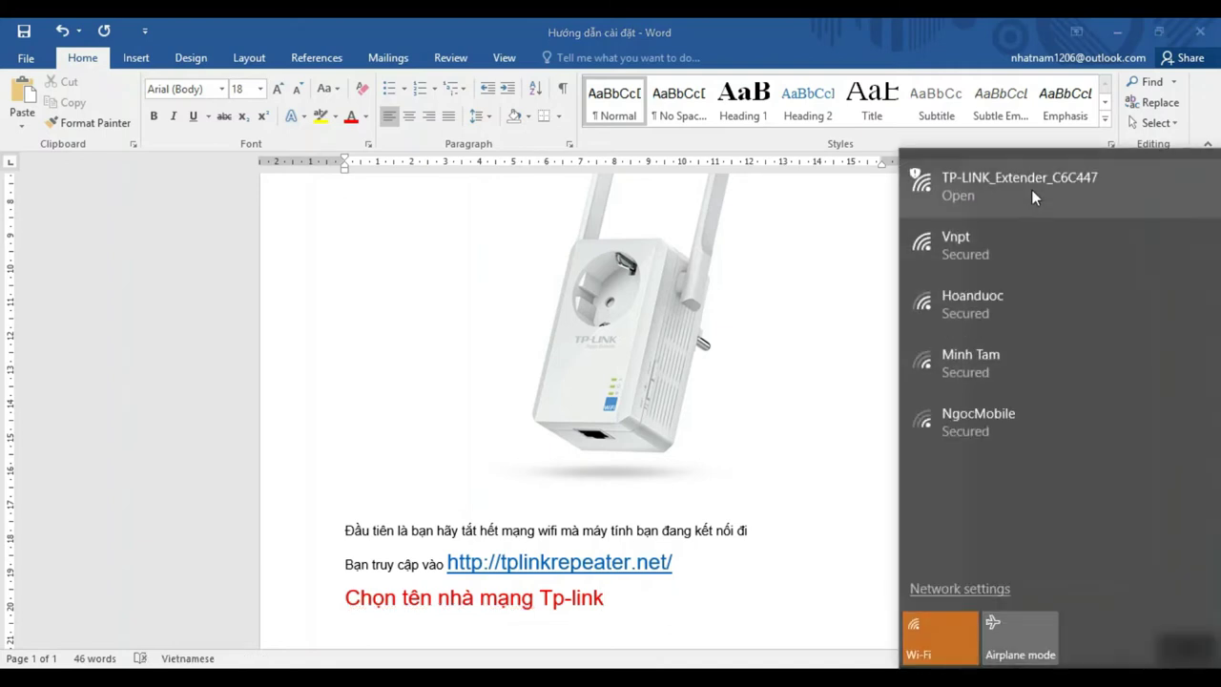
Connect to TP-LINK_Extender_C6C447 and finish the Word step with 'và kết nối với nó'
{"action": "left_click", "coordinate": [1032, 189]}
{"action": "left_click", "coordinate": [1122, 307]}
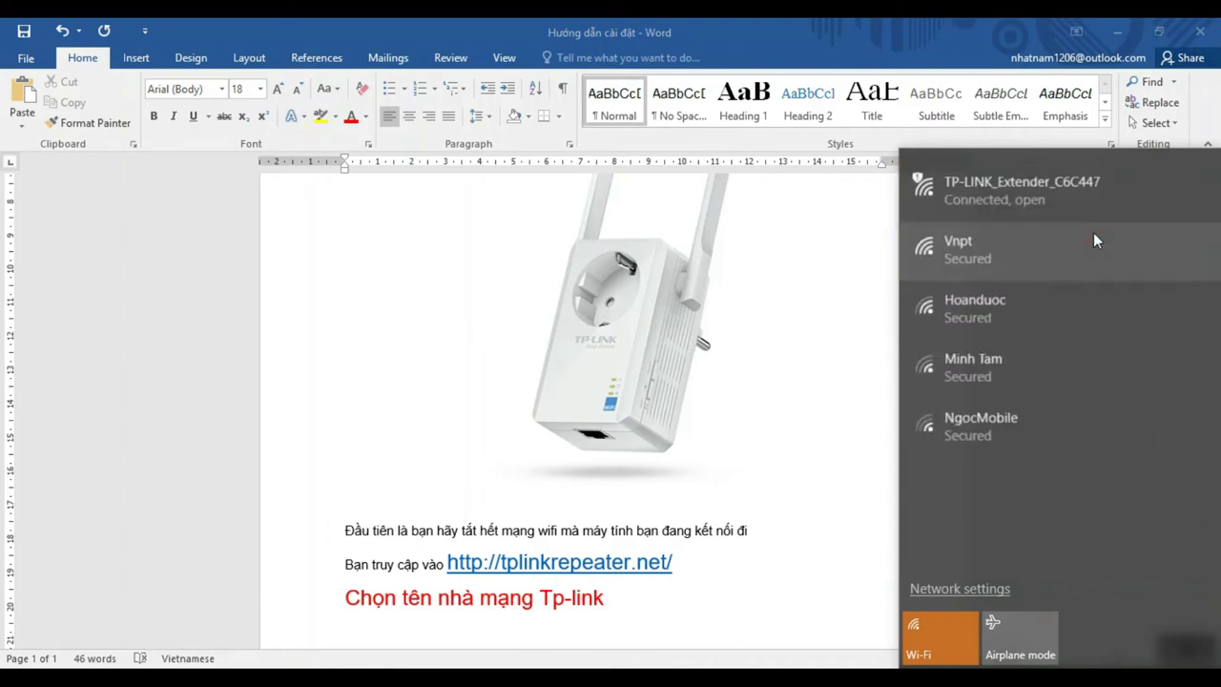
{"action": "left_click", "coordinate": [671, 609]}
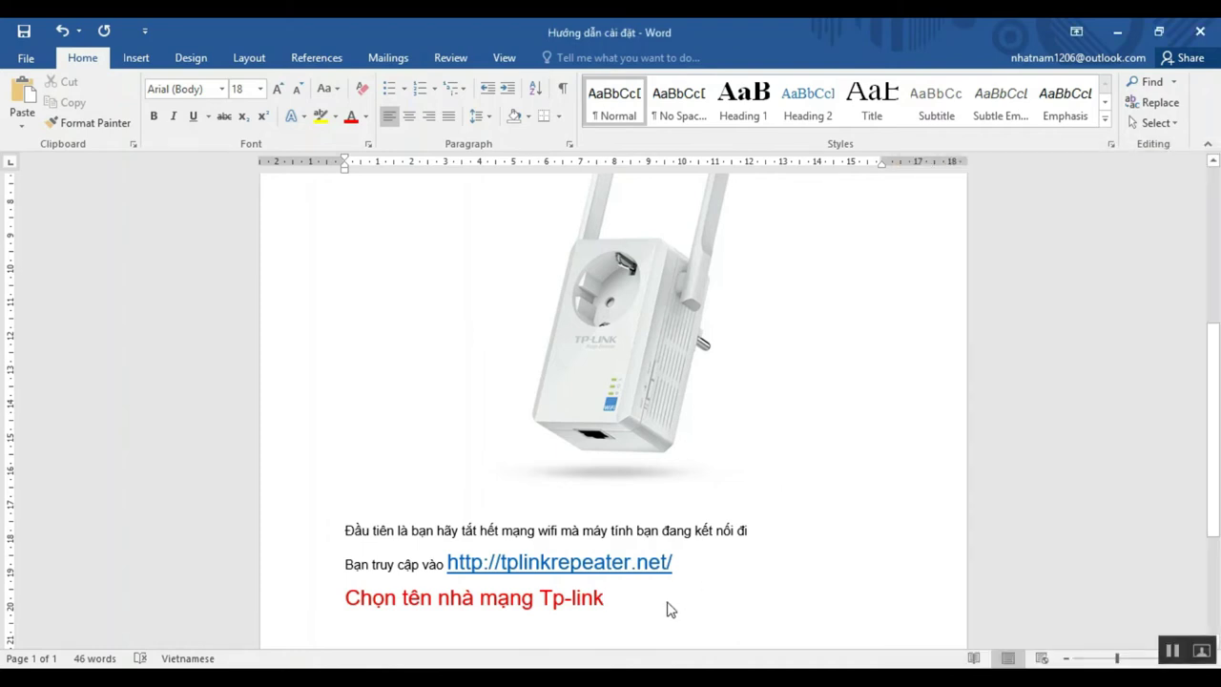
{"action": "type", "text": "và keết"}
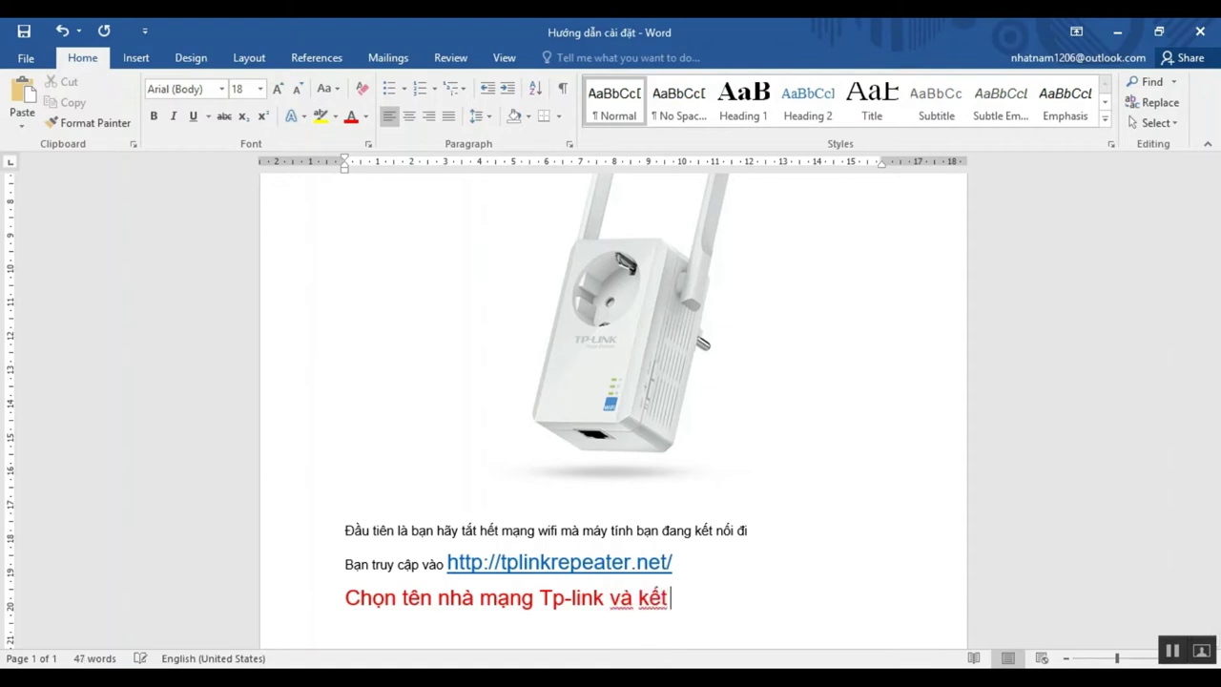
{"action": "type", "text": " nối với nó"}
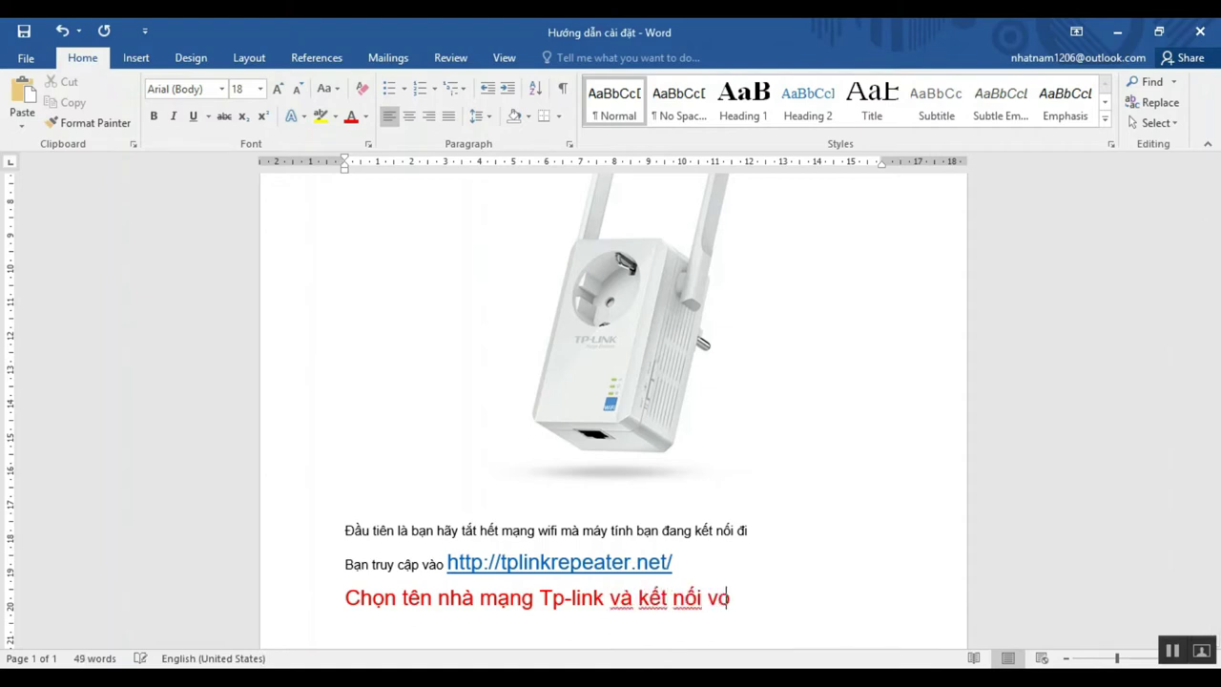
{"action": "key", "text": "Return"}
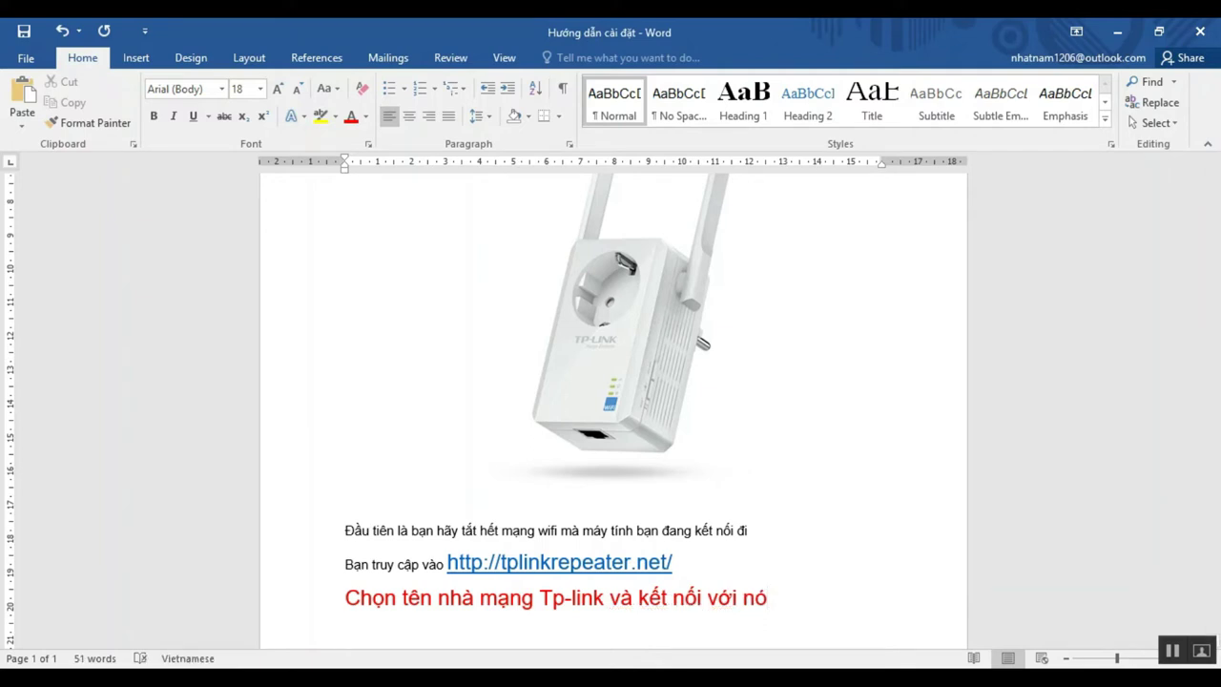
Reload the tplinkrepeater.net login page in Chrome and enter admin as the username
{"action": "key", "text": "alt+Tab"}
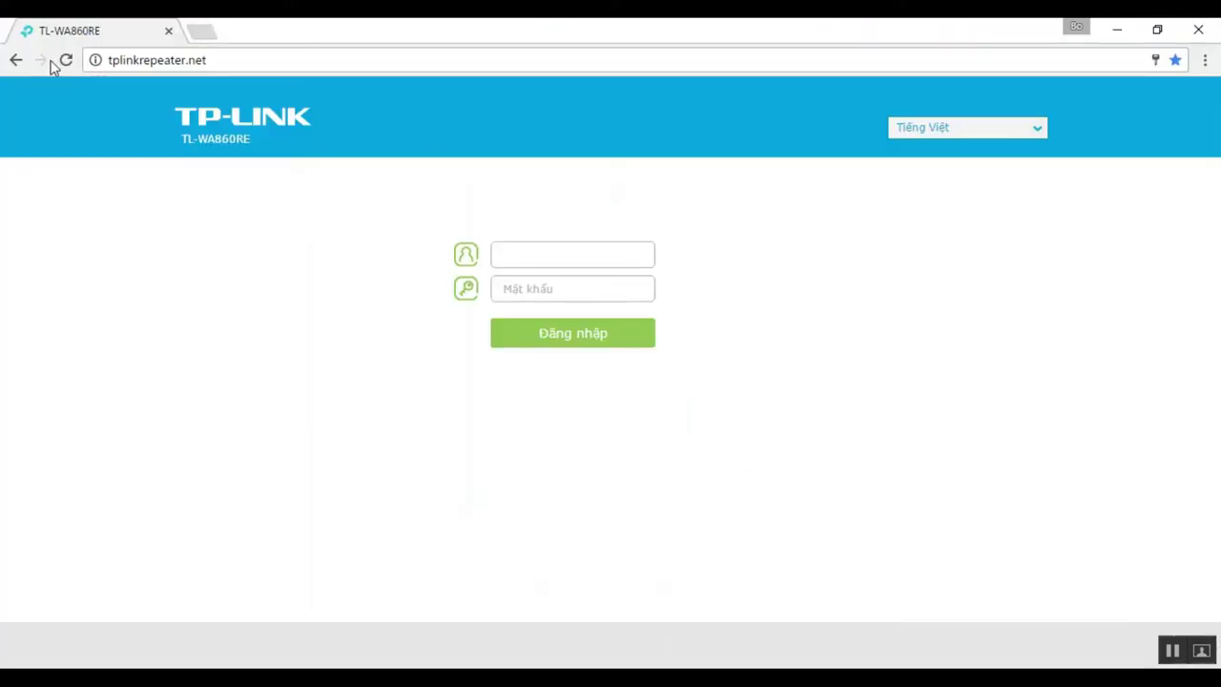
{"action": "left_click", "coordinate": [219, 60]}
{"action": "left_click", "coordinate": [66, 60]}
{"action": "type", "text": "ad"}
{"action": "key", "text": "BackSpace"}
{"action": "key", "text": "BackSpace"}
{"action": "type", "text": "admin"}
{"action": "left_click", "coordinate": [374, 679]}
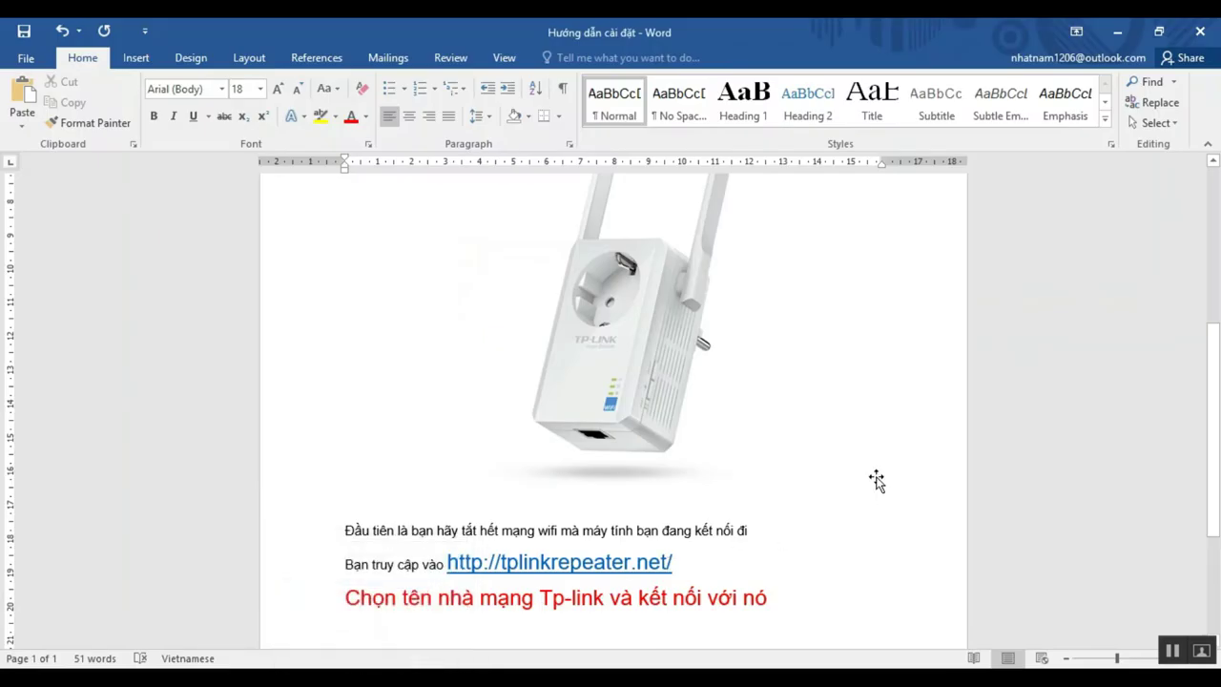
{"action": "scroll", "coordinate": [878, 477], "scroll_direction": "down", "scroll_amount": 2}
{"action": "type", "text": "Vào"}
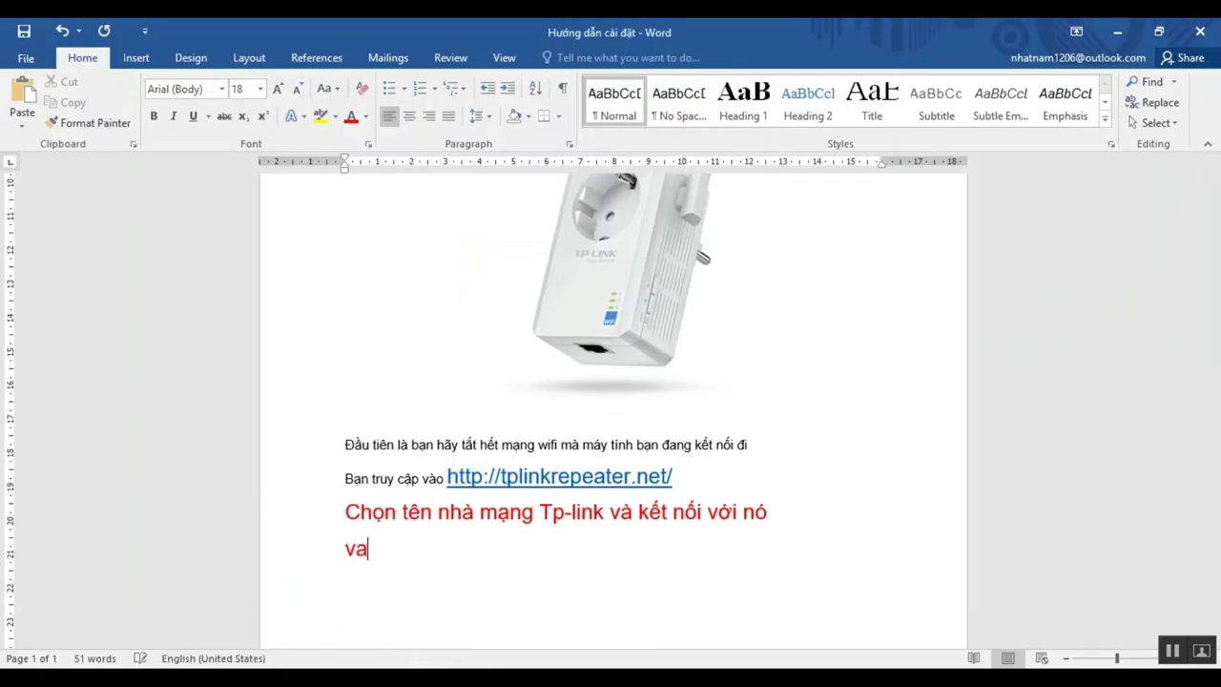
{"action": "type", "text": " t"}
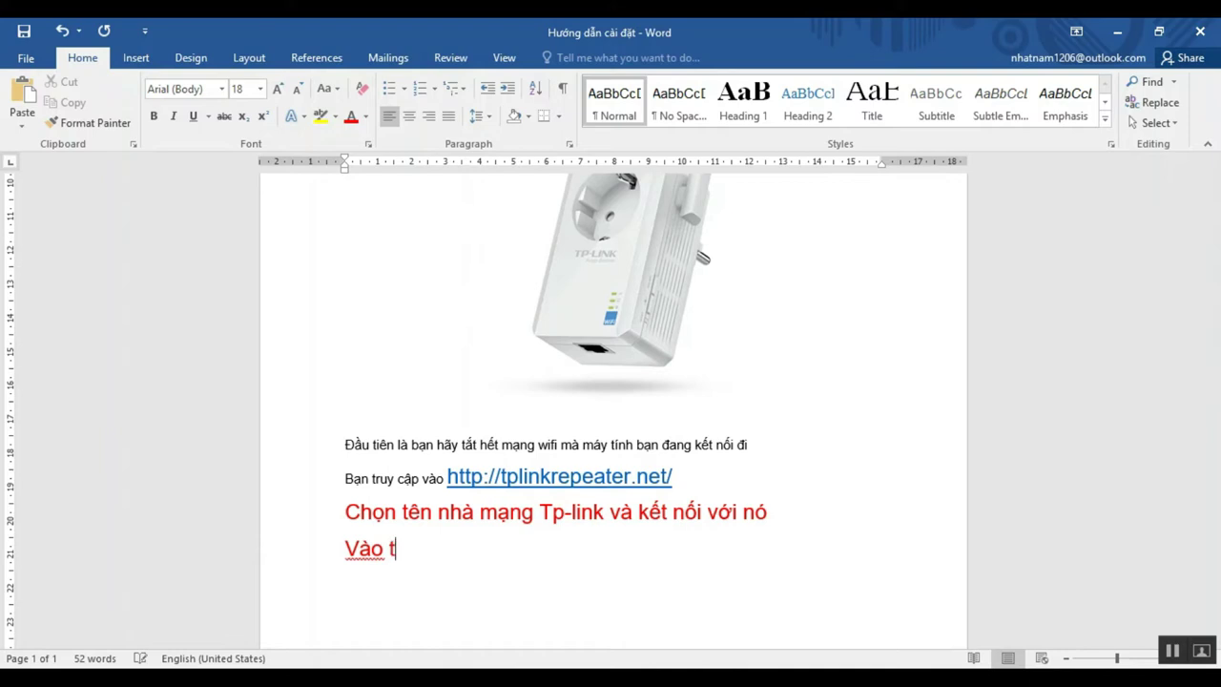
{"action": "type", "text": "rang w"}
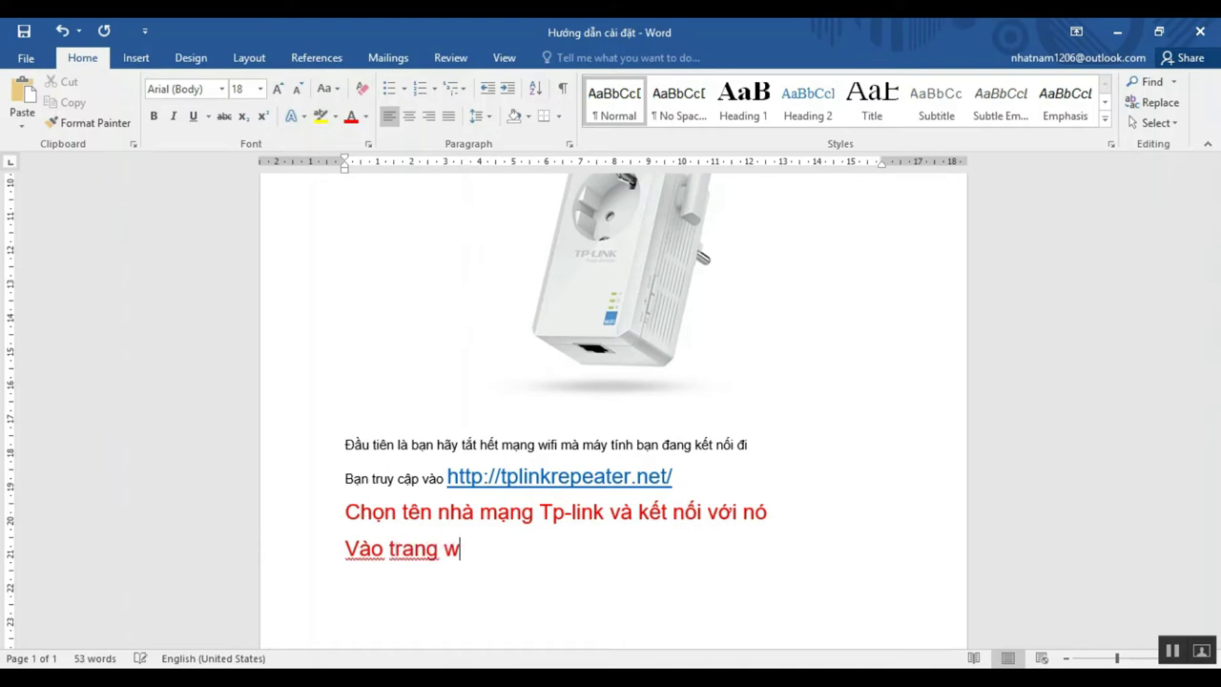
{"action": "type", "text": "ebsite trên"}
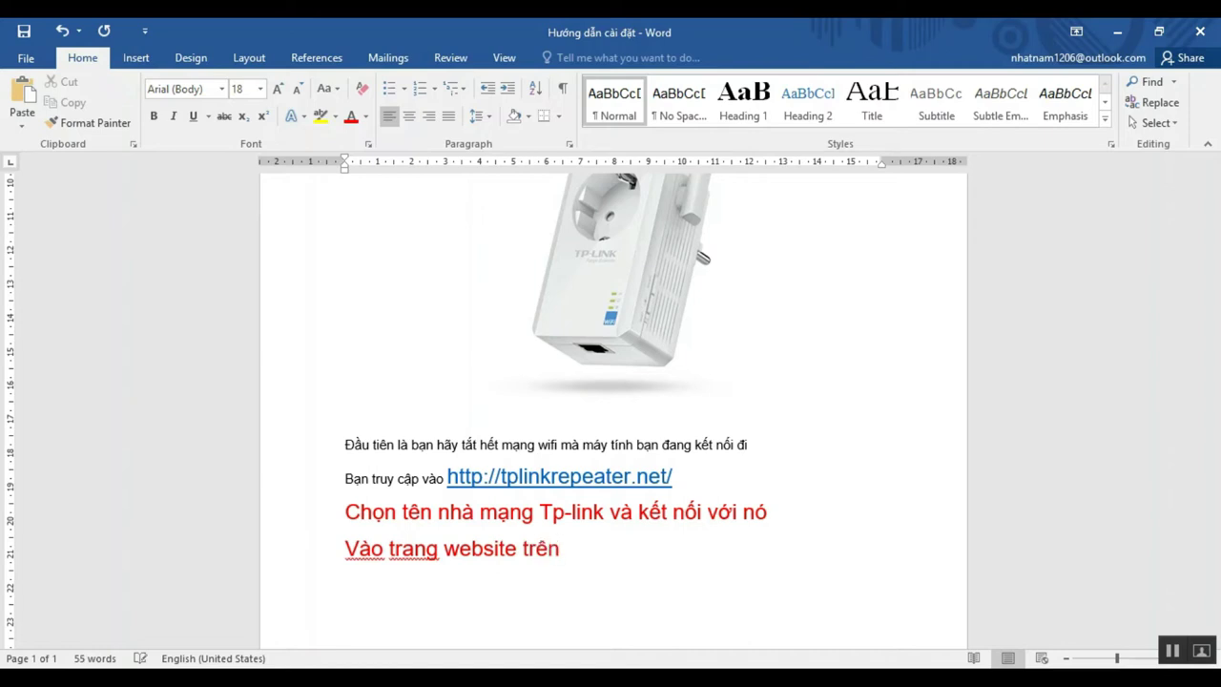
{"action": "left_click_drag", "start_coordinate": [673, 477], "coordinate": [488, 475]}
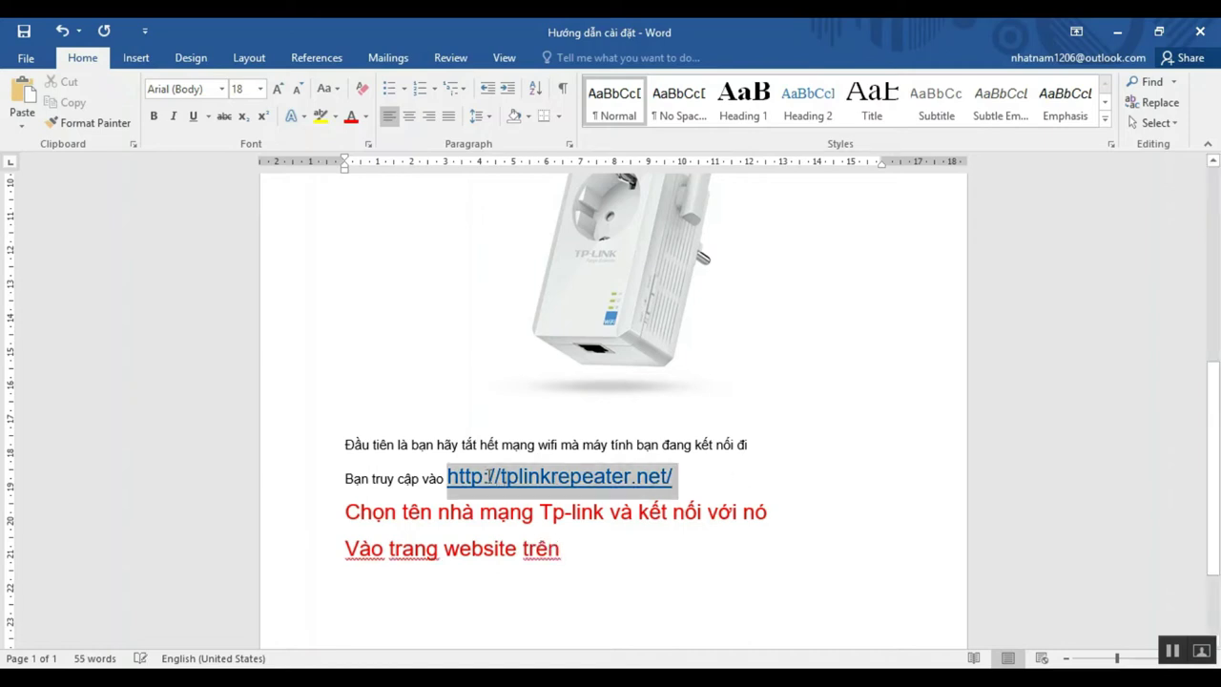
{"action": "left_click", "coordinate": [598, 558]}
{"action": "type", "text": "nhập tên đang nhập và pa"}
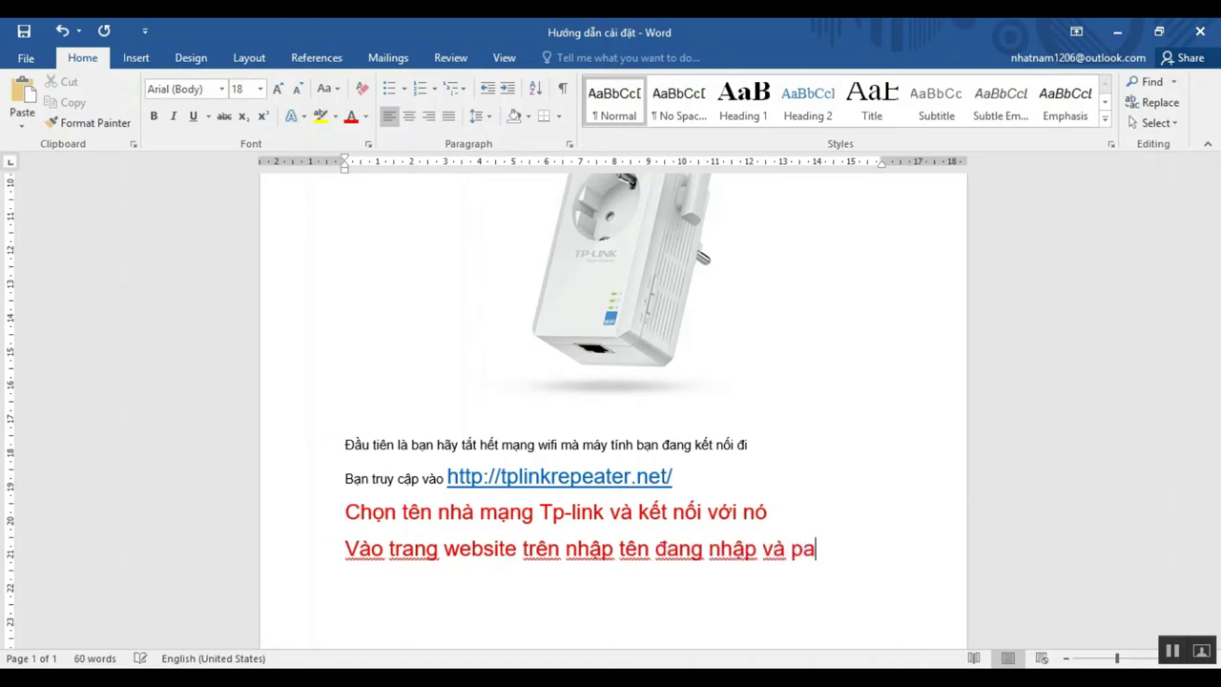
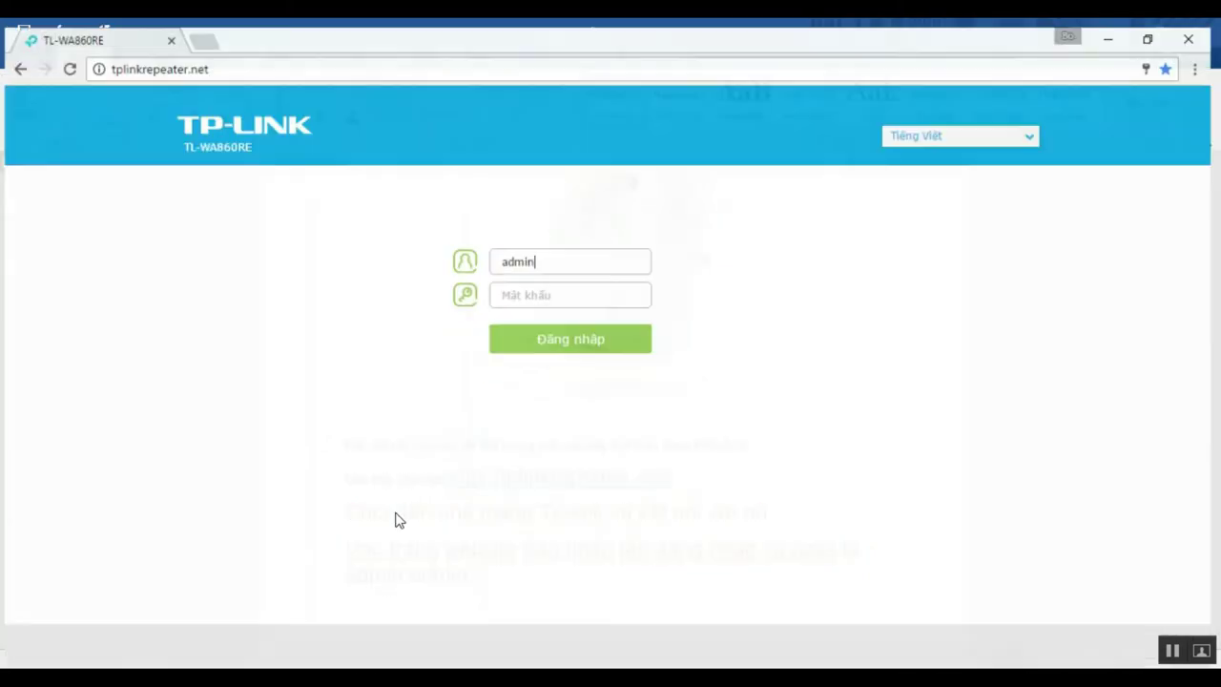
Log in to the repeater with the default password, retrying after the mistyped first attempt
{"action": "left_click", "coordinate": [580, 290]}
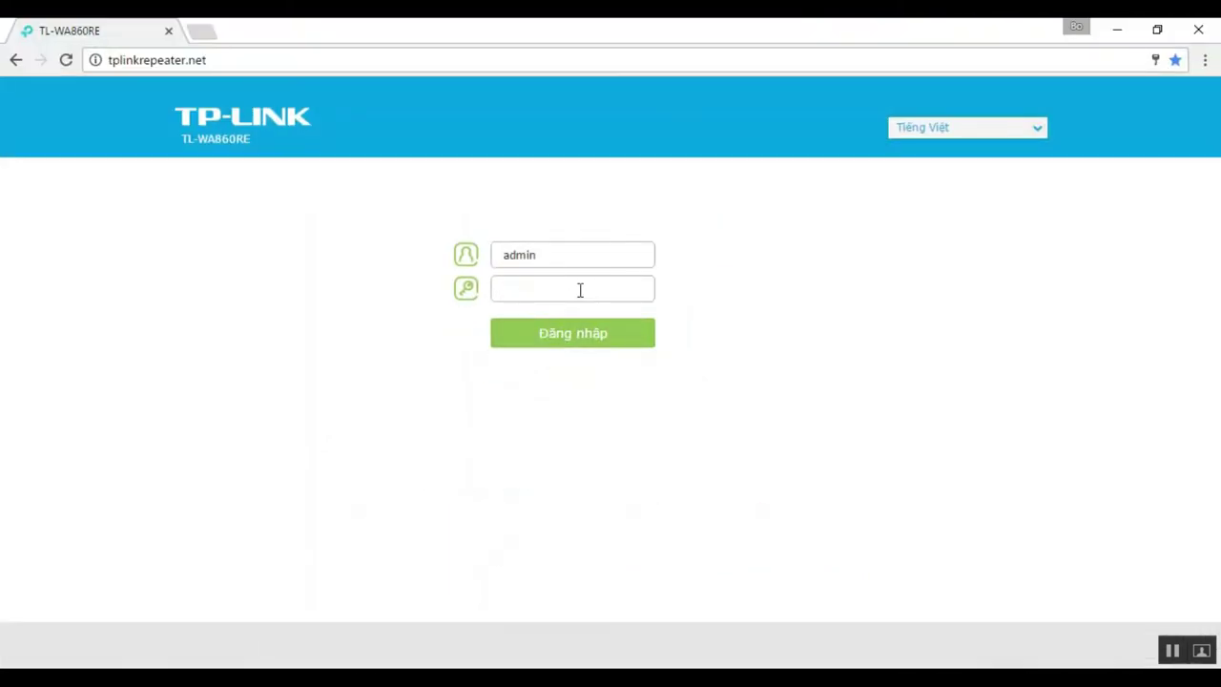
{"action": "key", "text": "Return"}
{"action": "key", "text": "BackSpace"}
{"action": "key", "text": "BackSpace"}
{"action": "key", "text": "BackSpace"}
{"action": "key", "text": "BackSpace"}
{"action": "key", "text": "BackSpace"}
{"action": "key", "text": "Return"}
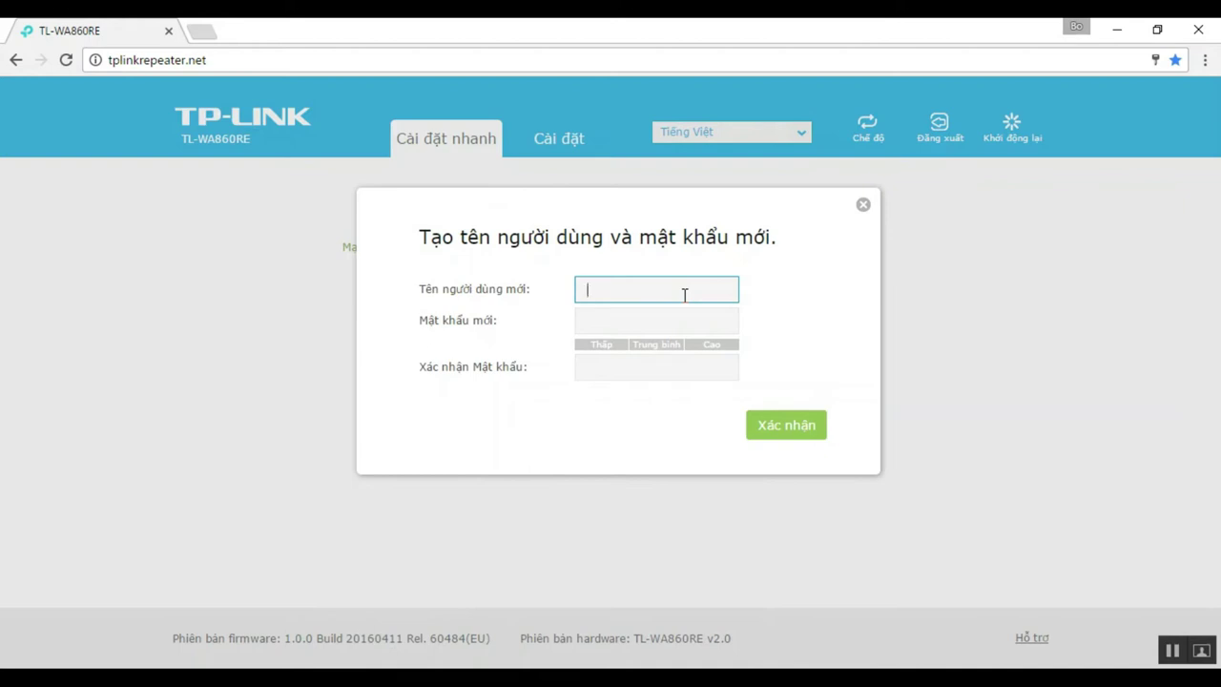
Enter 'wifi free' as the new username, then remove its space
{"action": "type", "text": "wifi free"}
{"action": "left_click", "coordinate": [653, 318]}
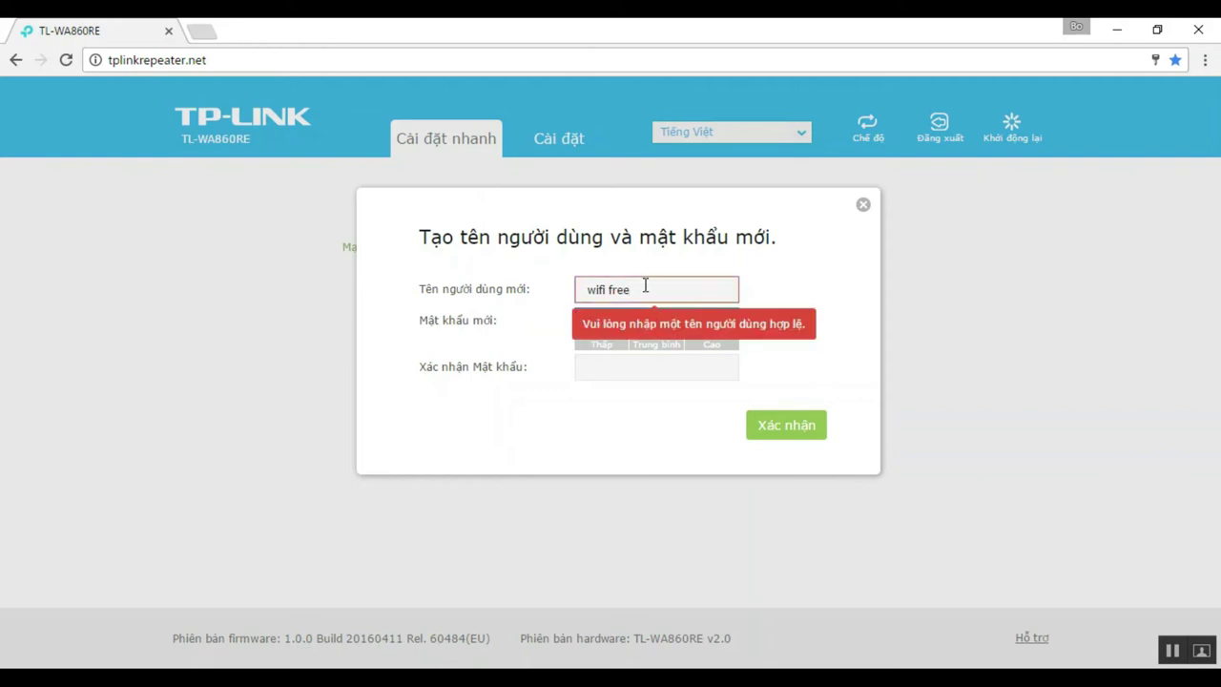
{"action": "left_click", "coordinate": [637, 288]}
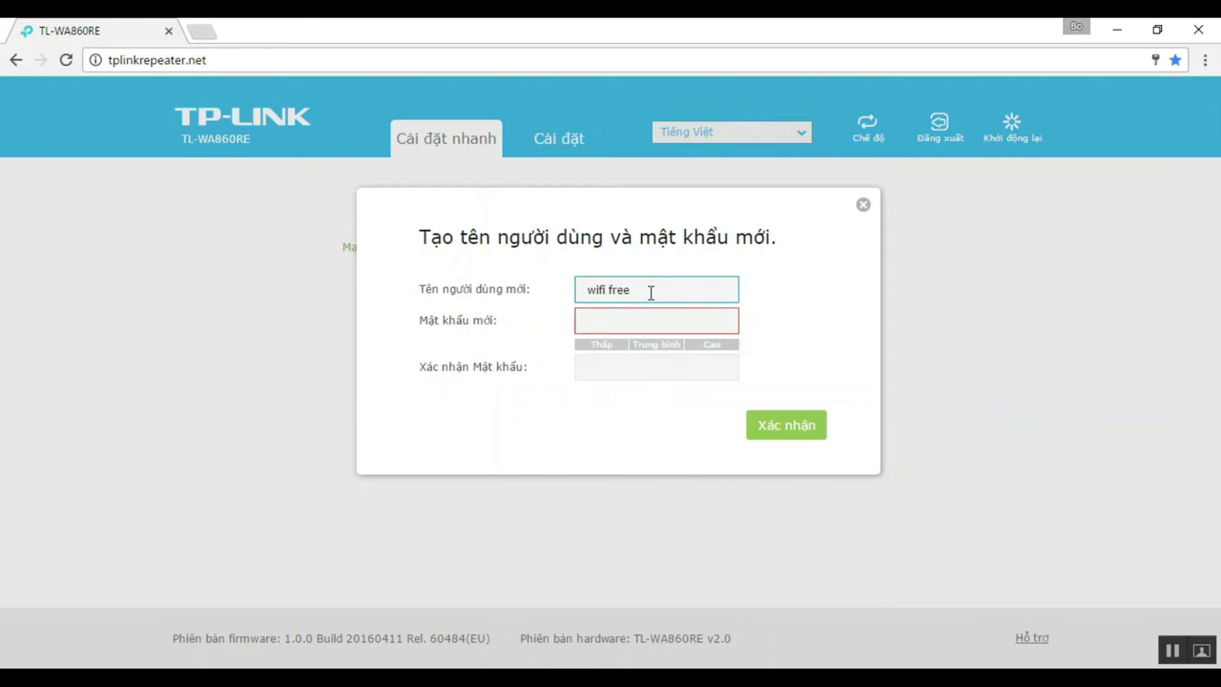
{"action": "key", "text": "Delete"}
Enter and confirm a matching new password, then submit the credentials with Xác nhận
{"action": "left_click", "coordinate": [629, 319]}
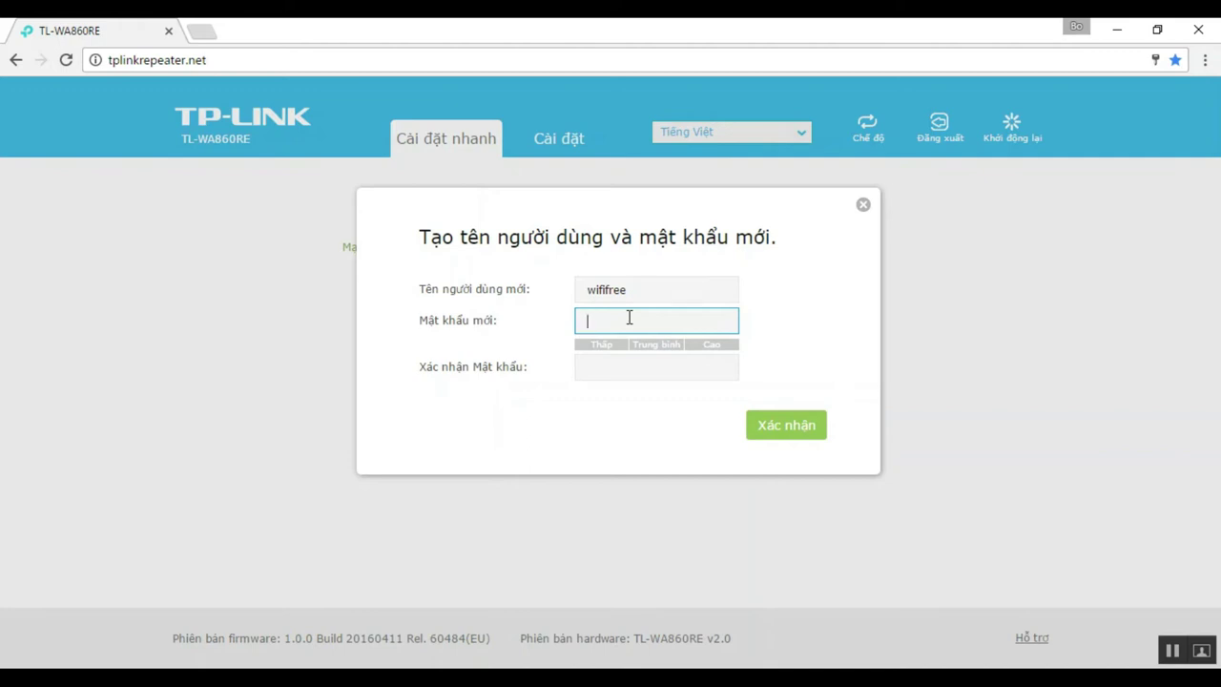
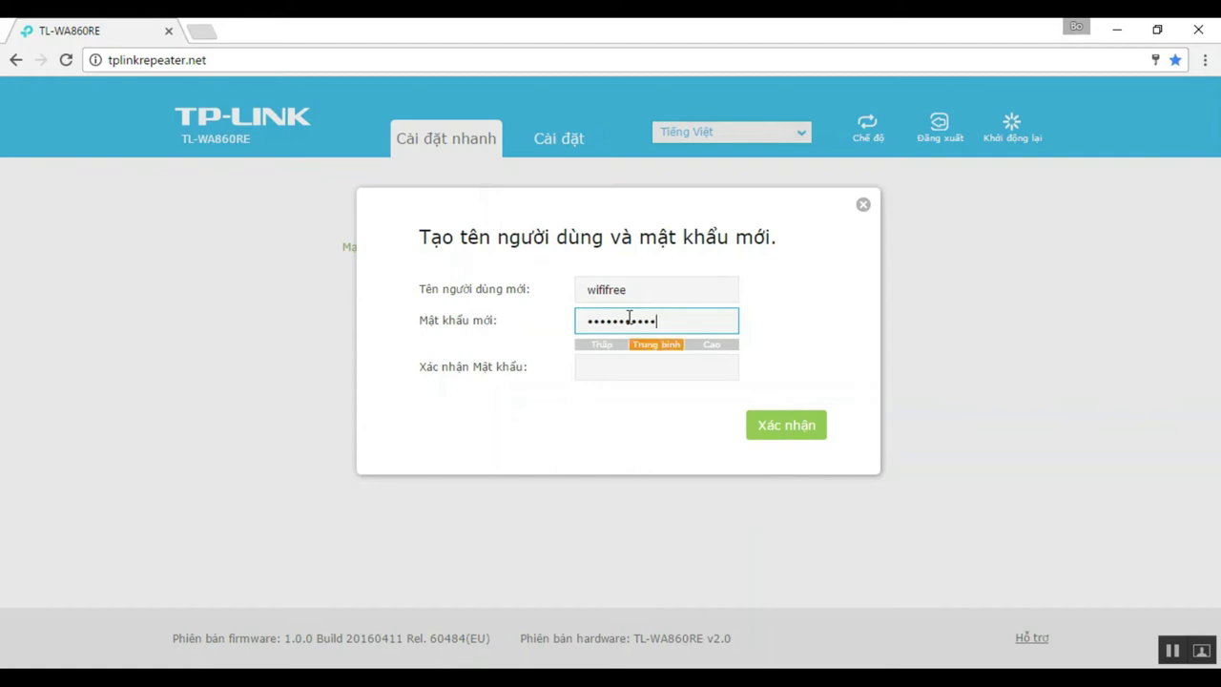
{"action": "left_click", "coordinate": [613, 370]}
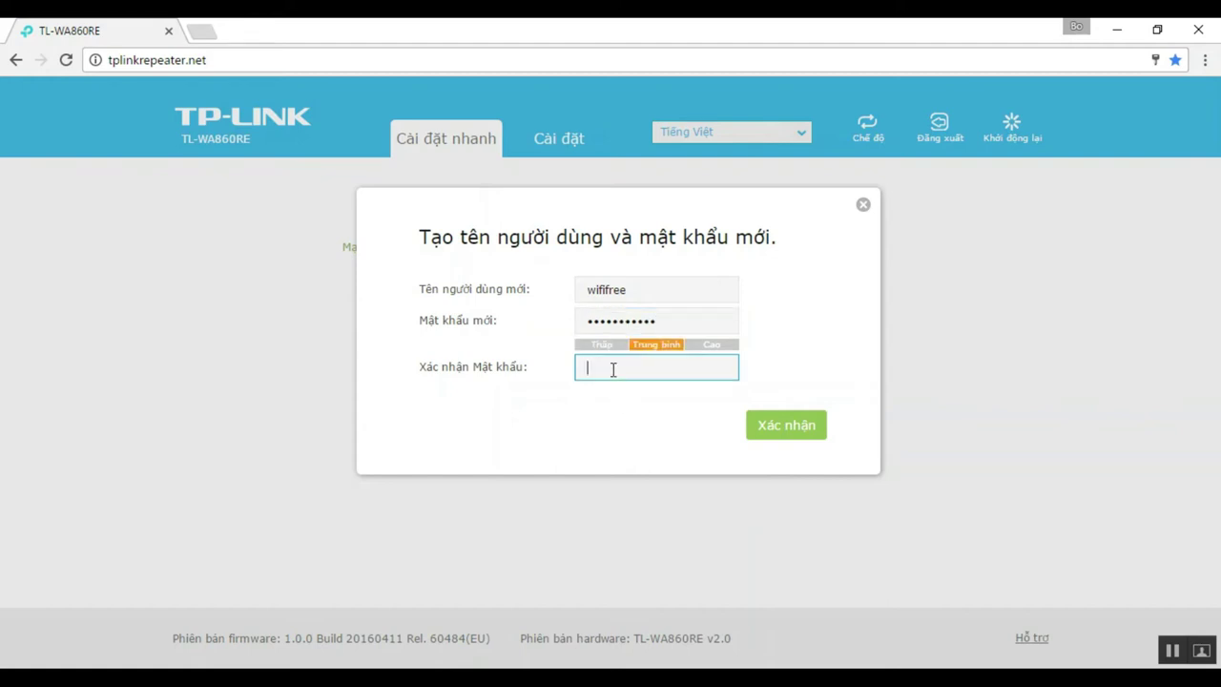
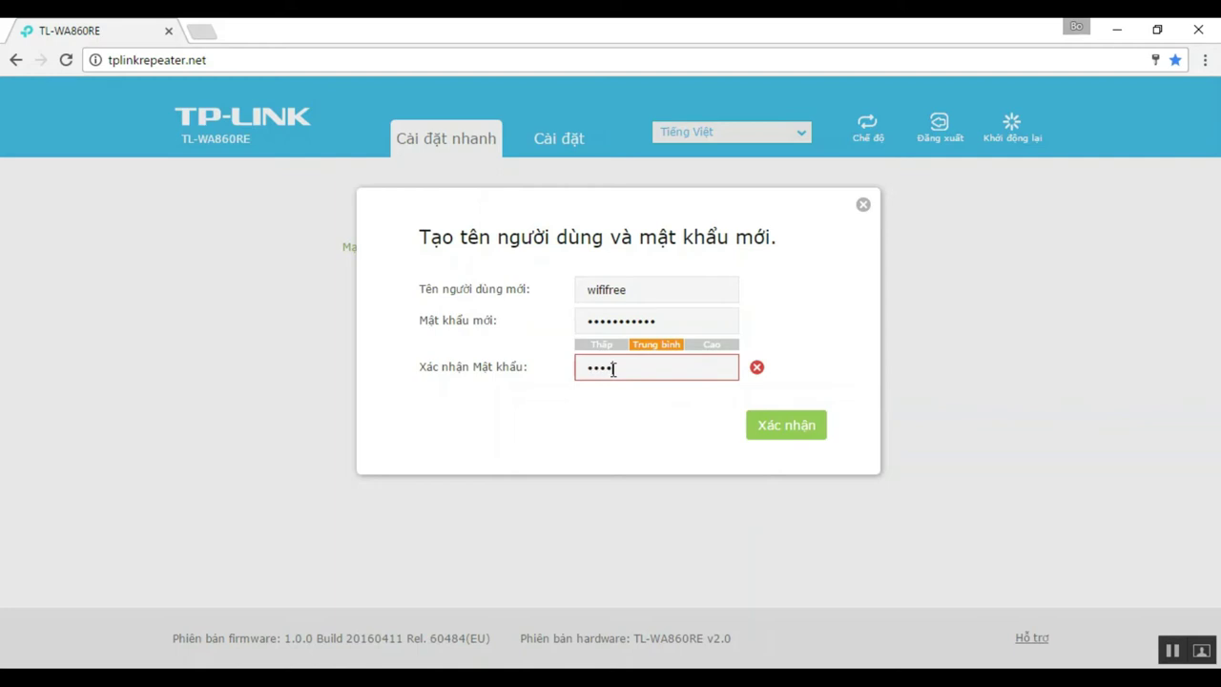
{"action": "left_click", "coordinate": [657, 372]}
{"action": "type", "text": "1"}
{"action": "double_click", "coordinate": [645, 316]}
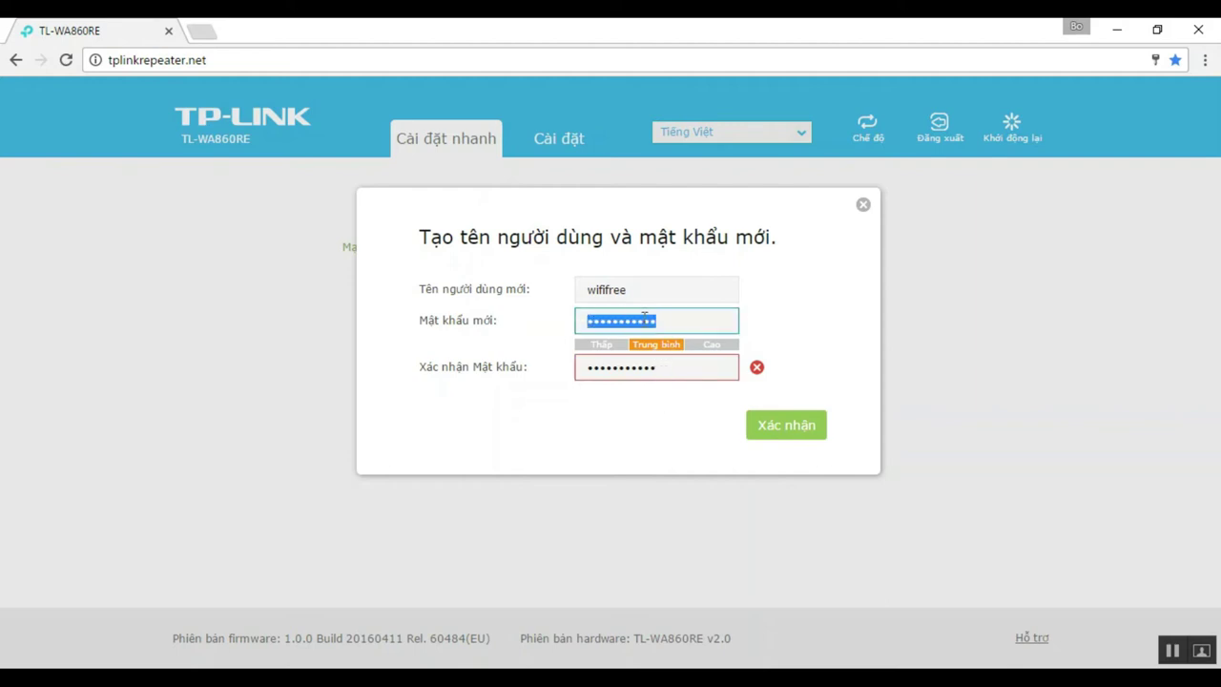
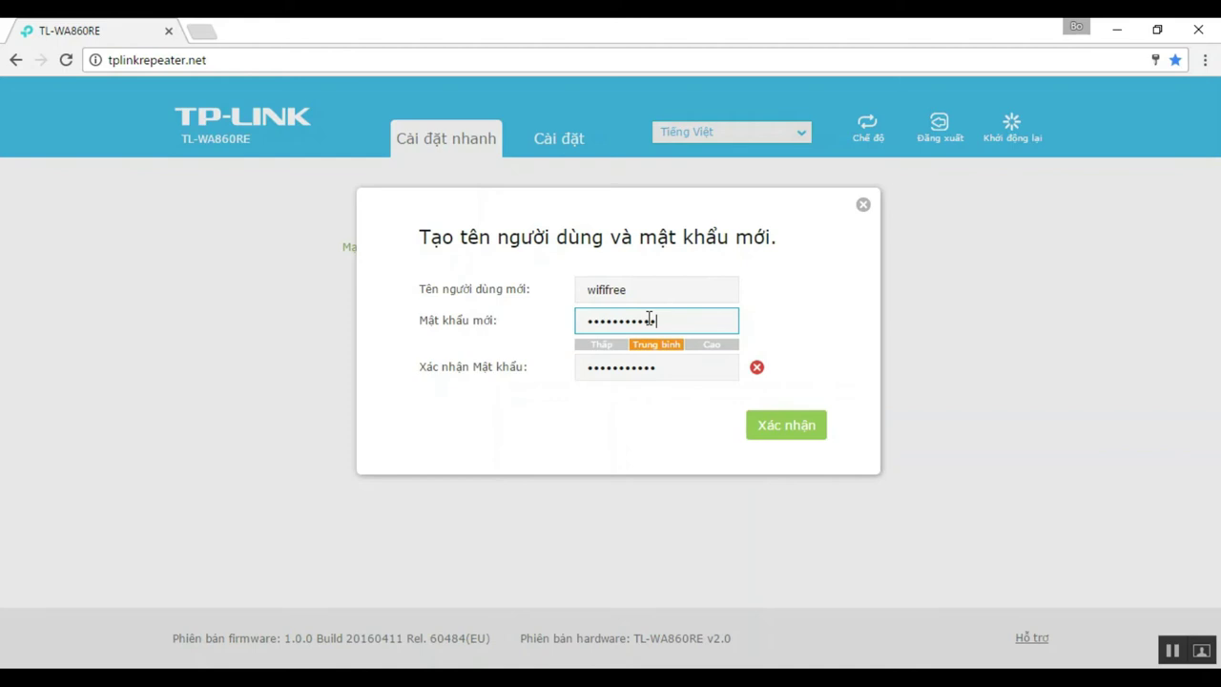
{"action": "left_click_drag", "start_coordinate": [674, 364], "coordinate": [576, 377]}
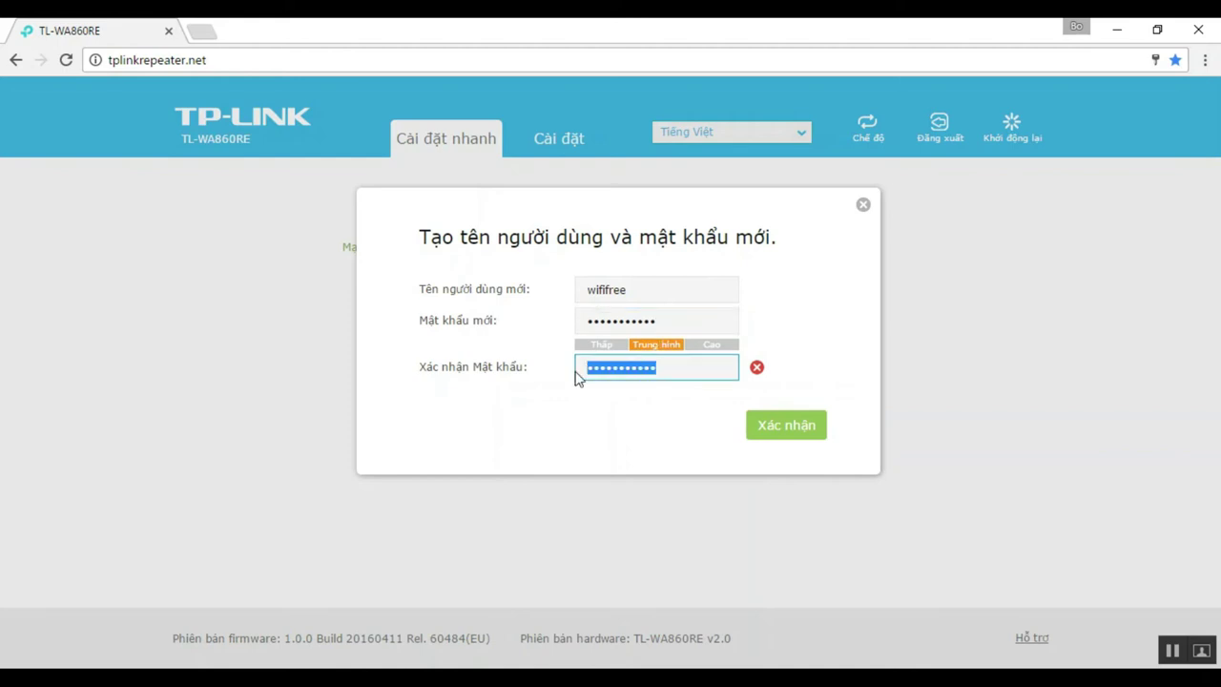
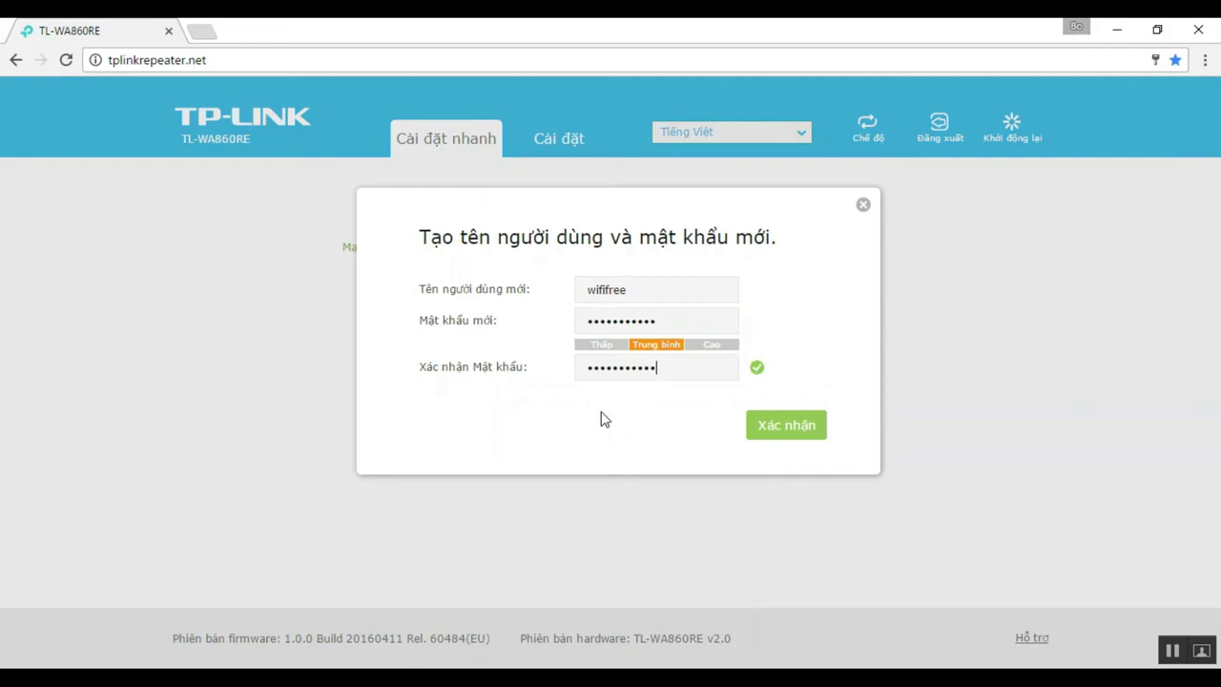
{"action": "left_click", "coordinate": [784, 429]}
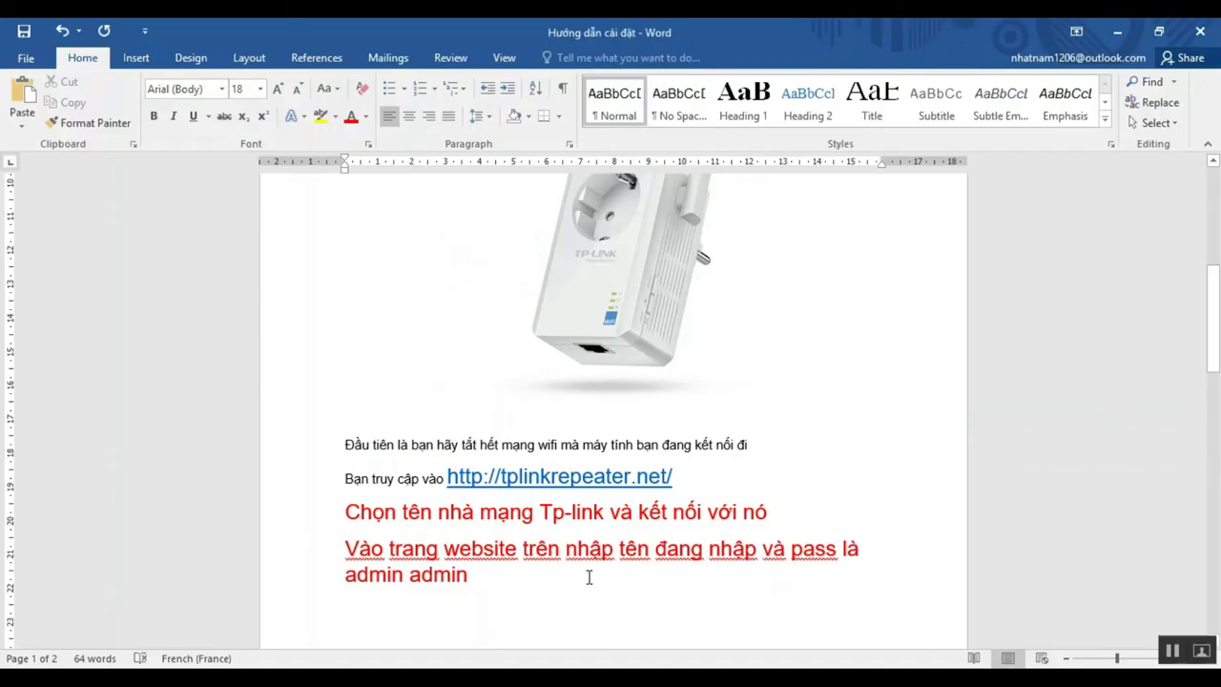
Add the red step 'Sau đó nhập tên người dùng mới mà bạn muốn hiện thị và nhập mật khẩu'
{"action": "key", "text": "Return"}
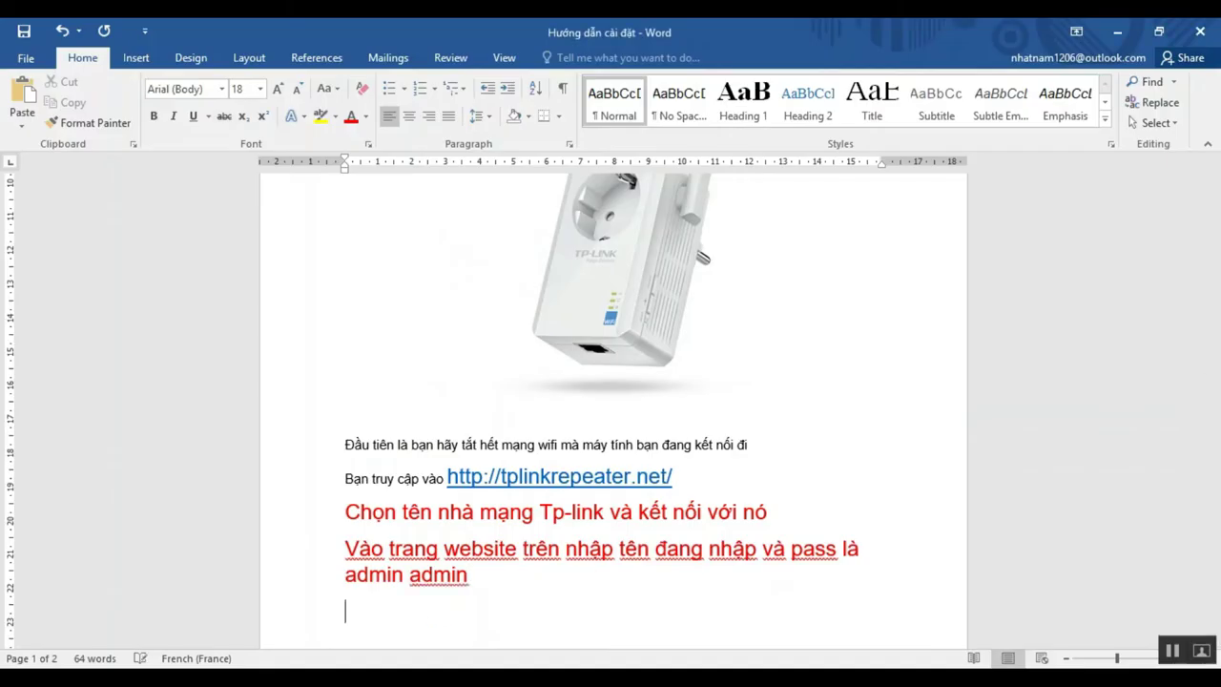
{"action": "type", "text": "s"}
{"action": "type", "text": "đ"}
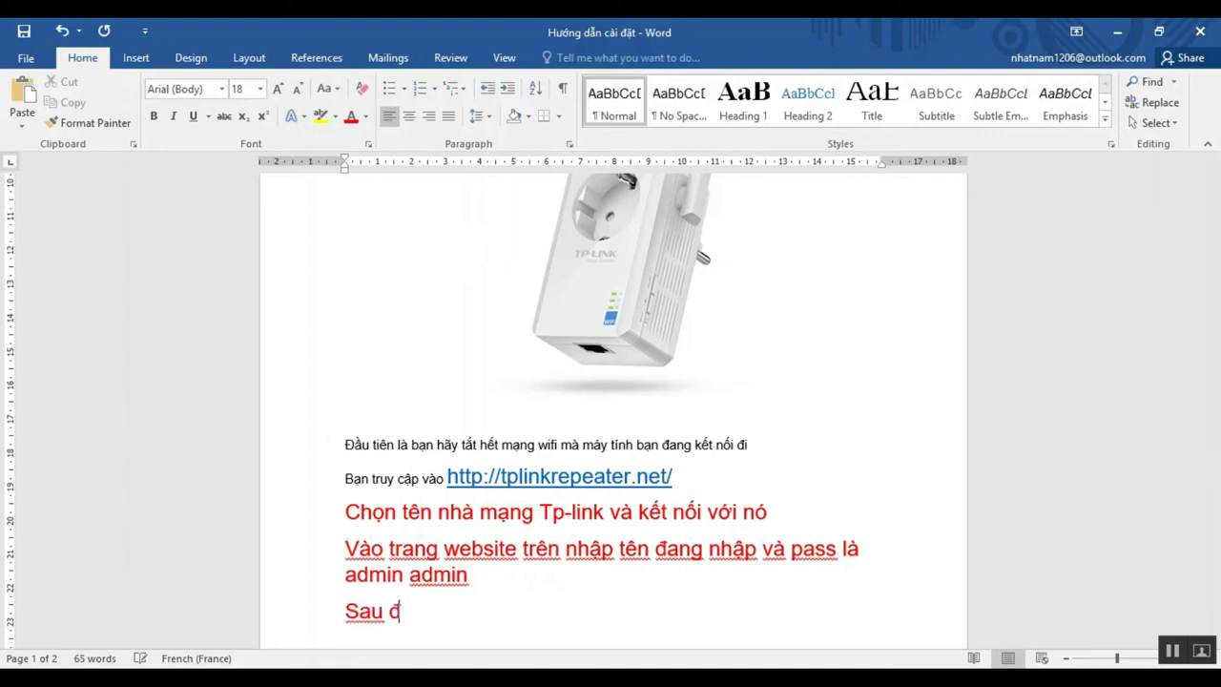
{"action": "type", "text": "ó nhập t"}
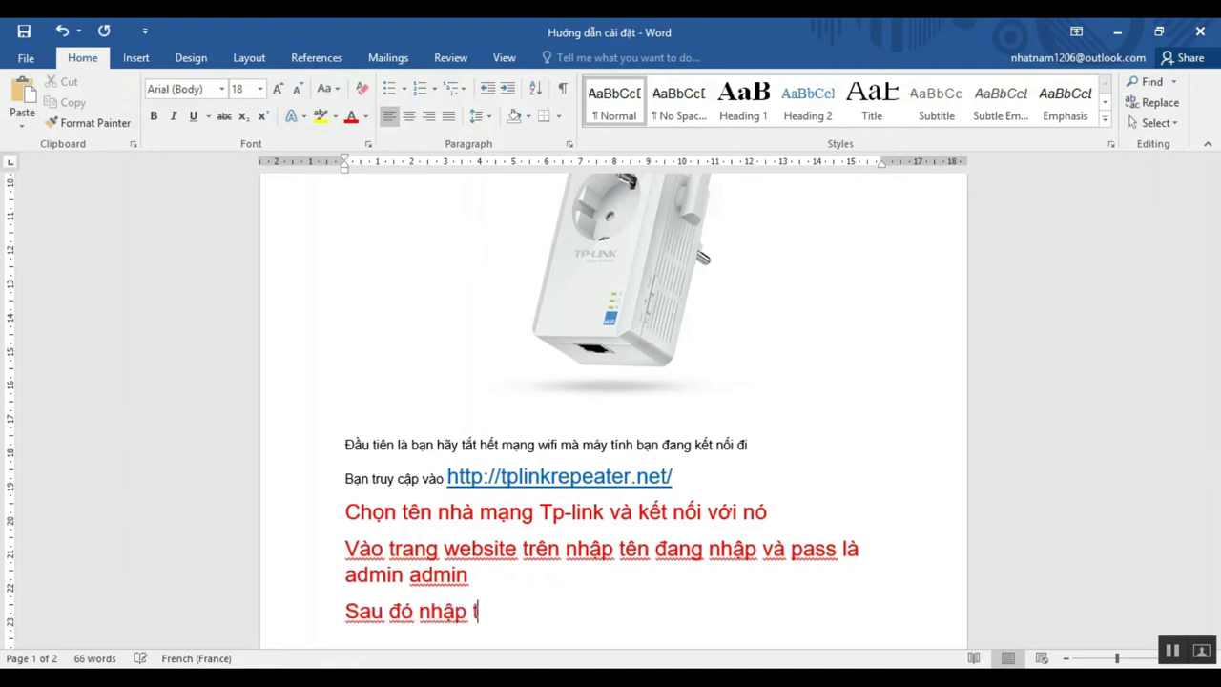
{"action": "type", "text": "ên nguời"}
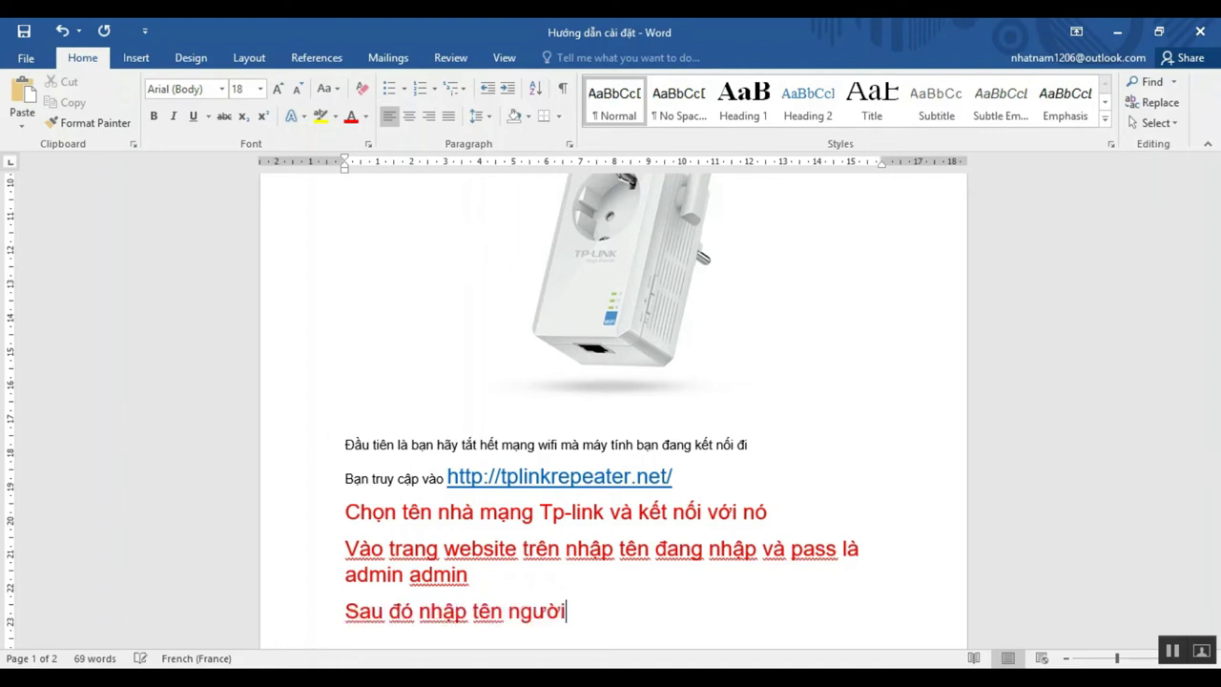
{"action": "type", "text": " dùng m"}
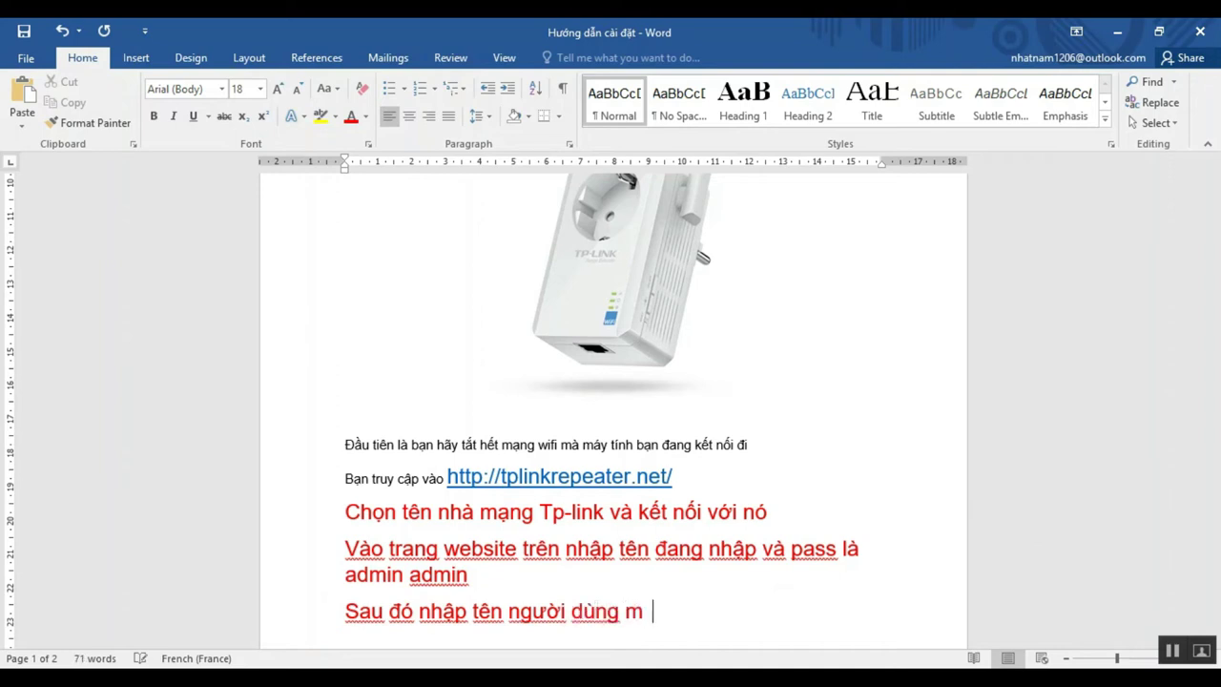
{"action": "type", "text": "ới mà bạn m"}
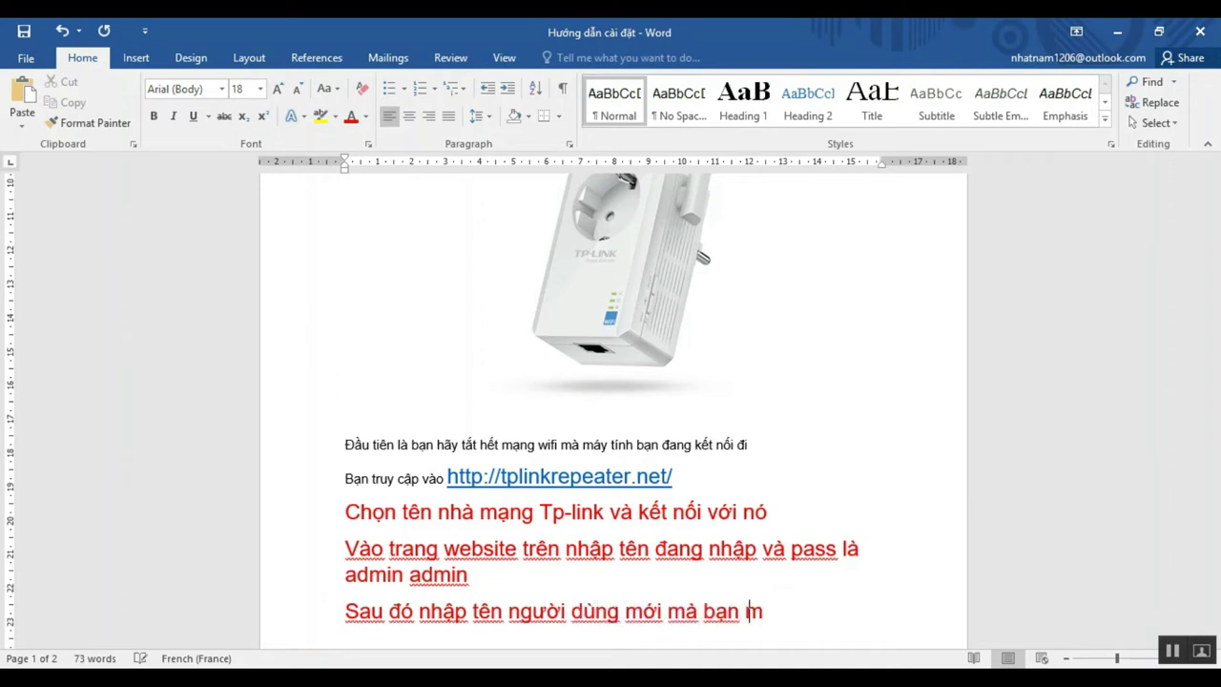
{"action": "type", "text": "uốn hiện thi"}
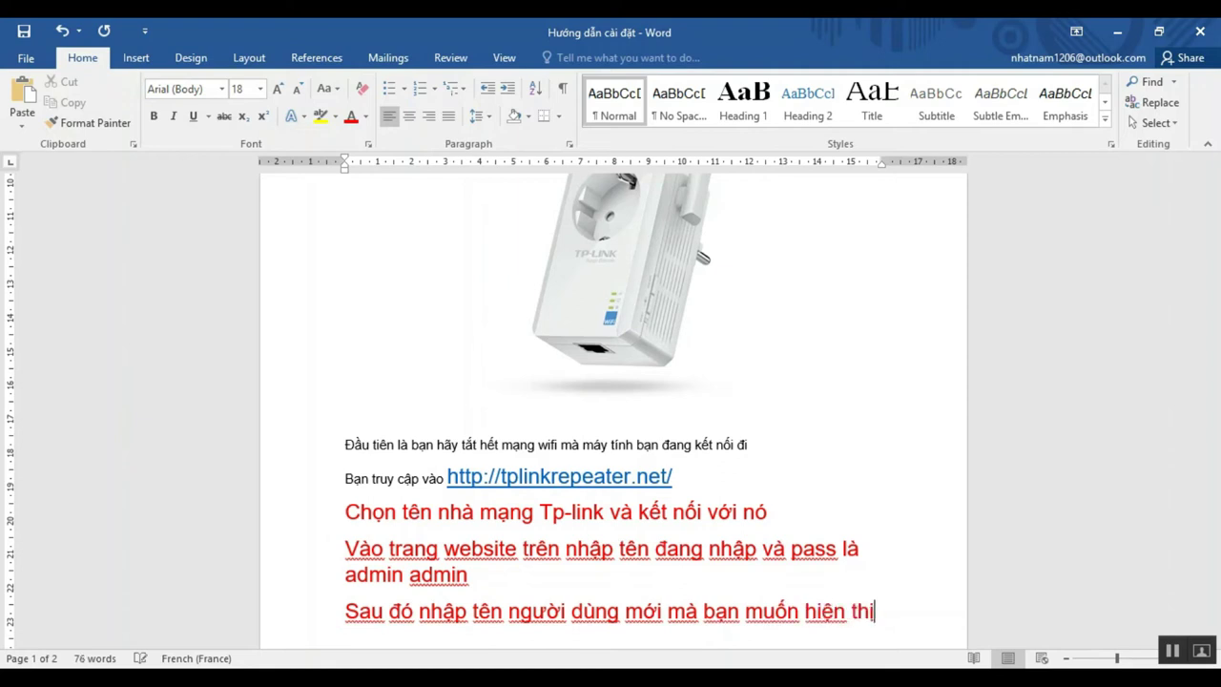
{"action": "type", "text": " và nhập"}
{"action": "type", "text": " mật kj"}
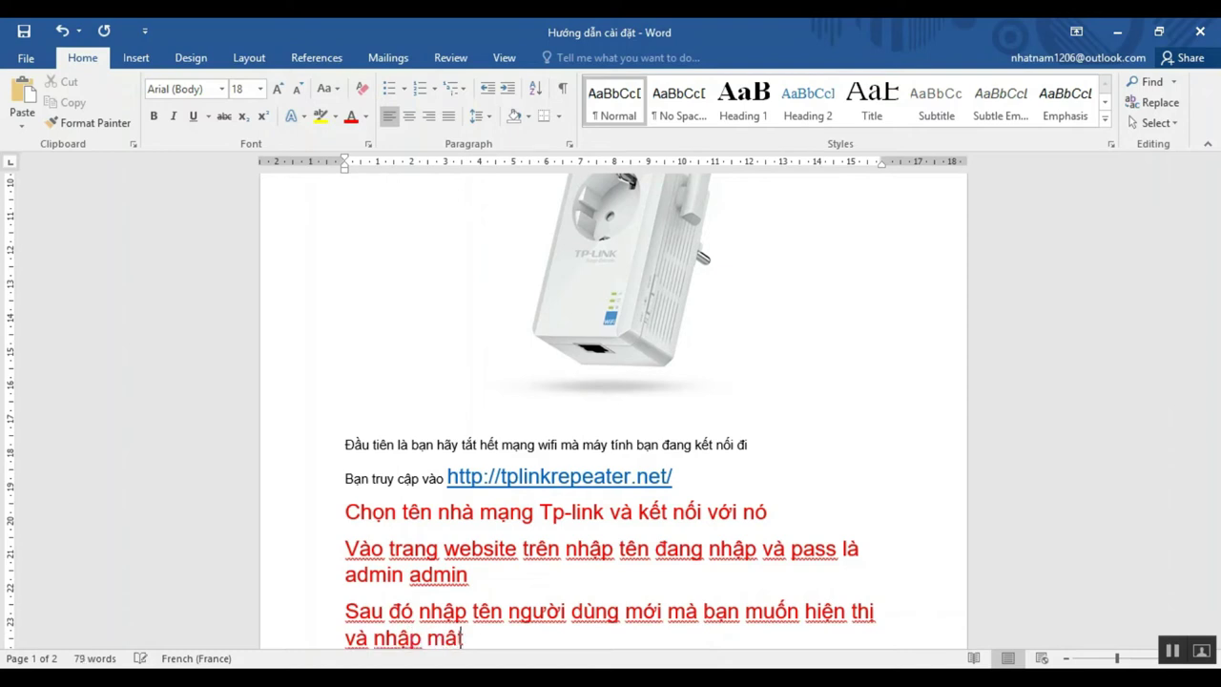
{"action": "key", "text": "BackSpace"}
{"action": "type", "text": "hauar"}
{"action": "scroll", "coordinate": [586, 554], "scroll_direction": "down", "scroll_amount": 3}
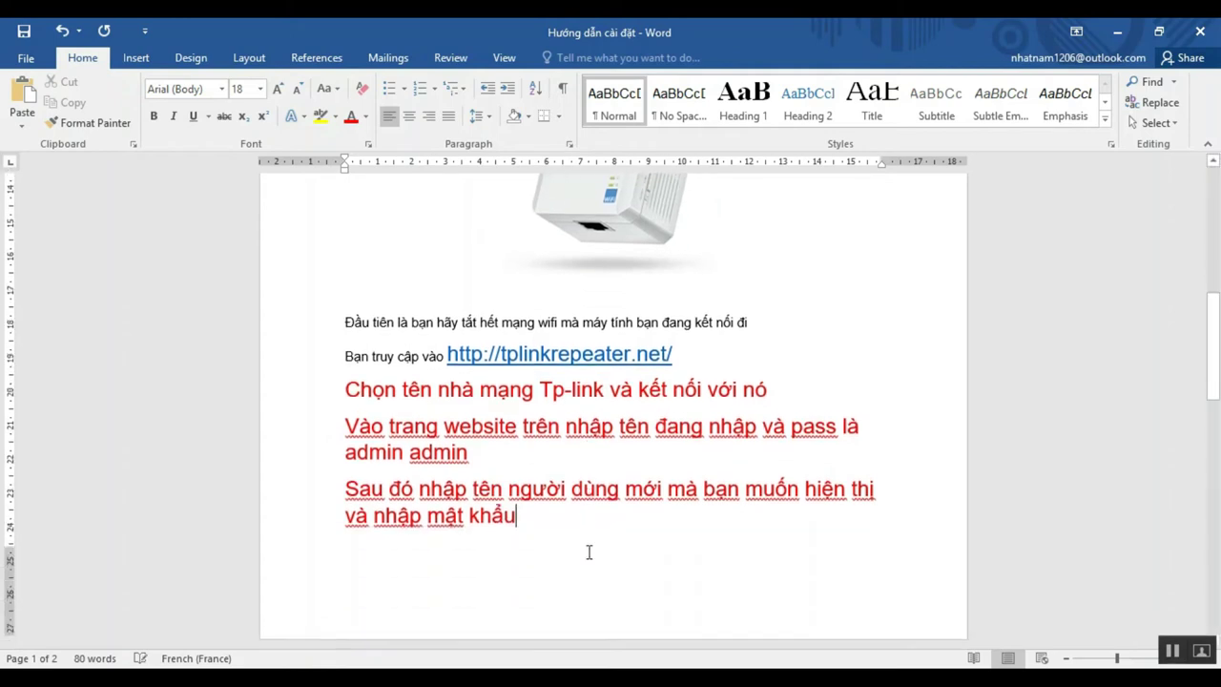
Reword the username step to say the name is for logging in and managing the repeater
{"action": "left_click", "coordinate": [888, 491]}
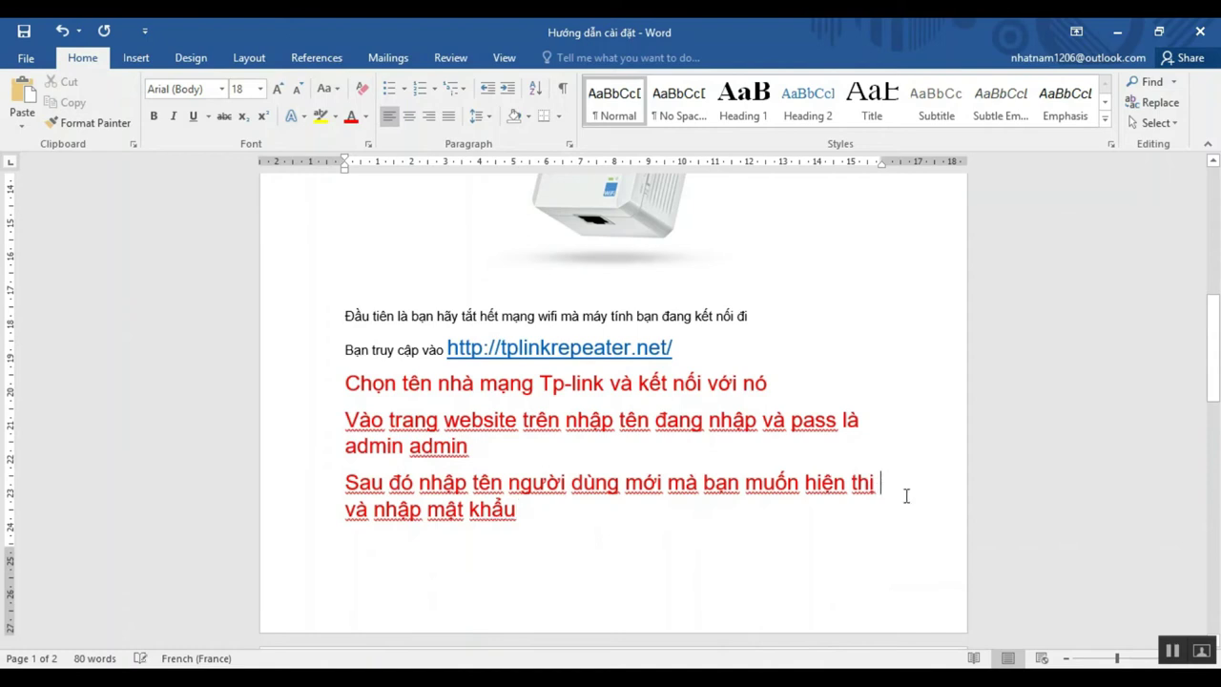
{"action": "type", "text": "mỗi"}
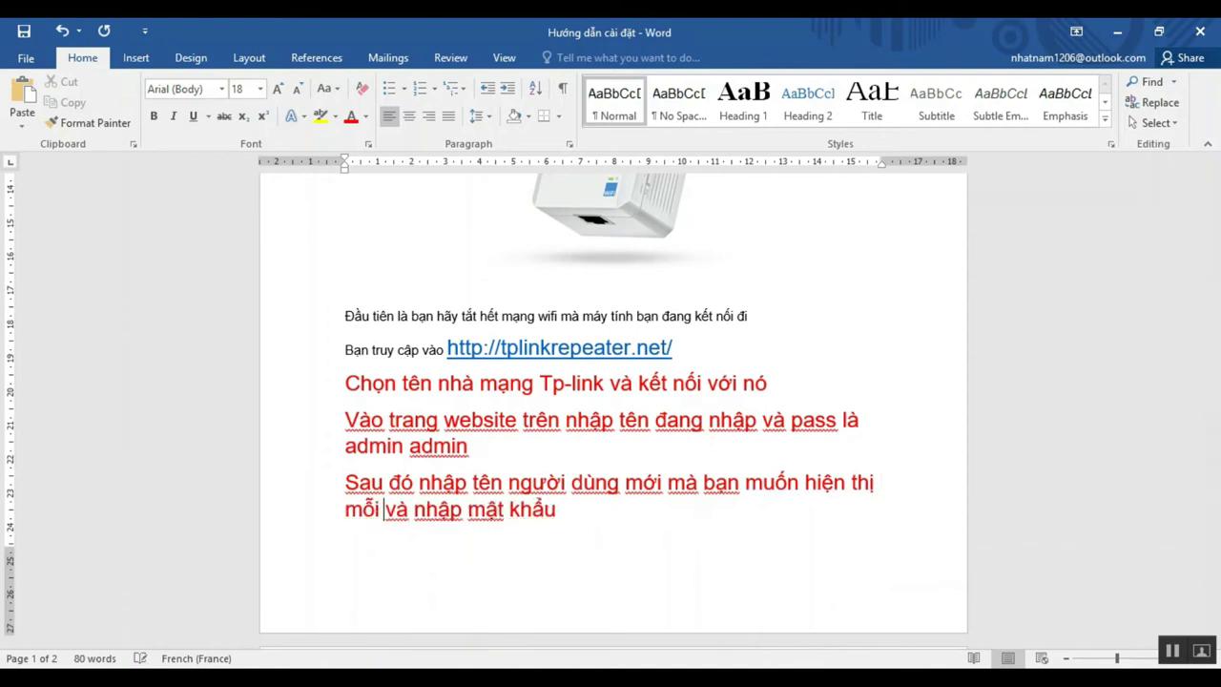
{"action": "key", "text": "BackSpace"}
{"action": "key", "text": "BackSpace"}
{"action": "key", "text": "BackSpace"}
{"action": "key", "text": "BackSpace"}
{"action": "key", "text": "BackSpace"}
{"action": "key", "text": "BackSpace"}
{"action": "key", "text": "BackSpace"}
{"action": "key", "text": "BackSpace"}
{"action": "key", "text": "BackSpace"}
{"action": "key", "text": "BackSpace"}
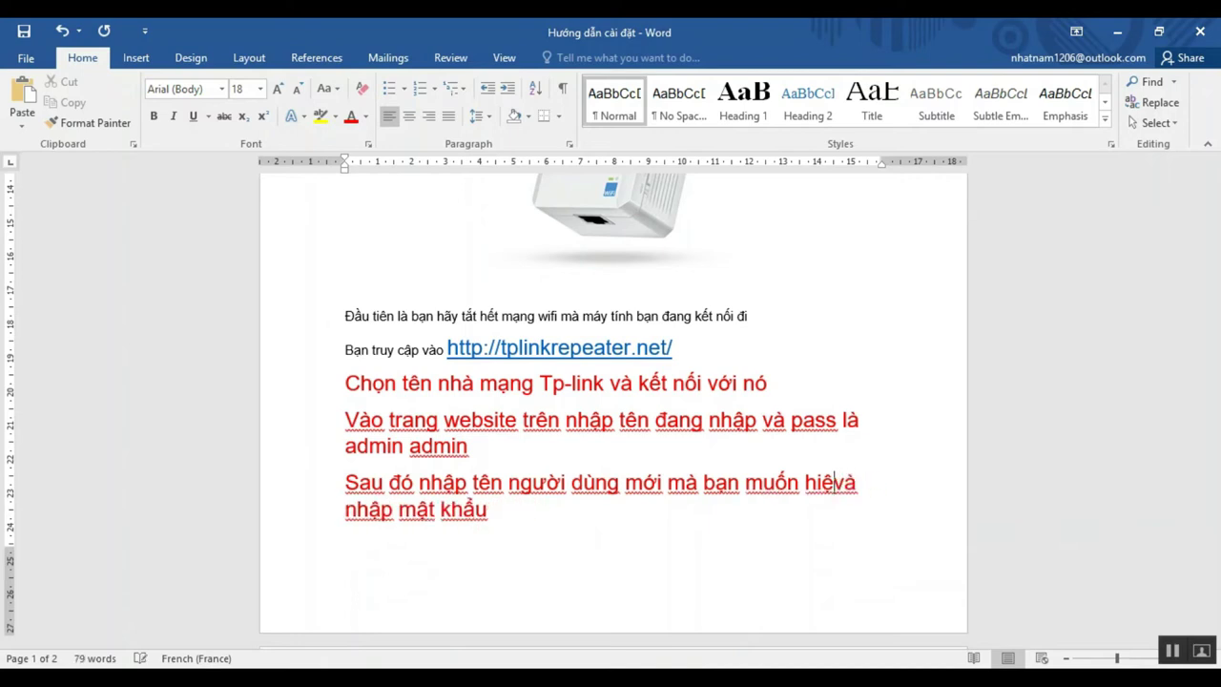
{"action": "key", "text": "BackSpace"}
{"action": "key", "text": "BackSpace"}
{"action": "key", "text": "BackSpace"}
{"action": "key", "text": "BackSpace"}
{"action": "key", "text": "BackSpace"}
{"action": "key", "text": "BackSpace"}
{"action": "key", "text": "BackSpace"}
{"action": "key", "text": "BackSpace"}
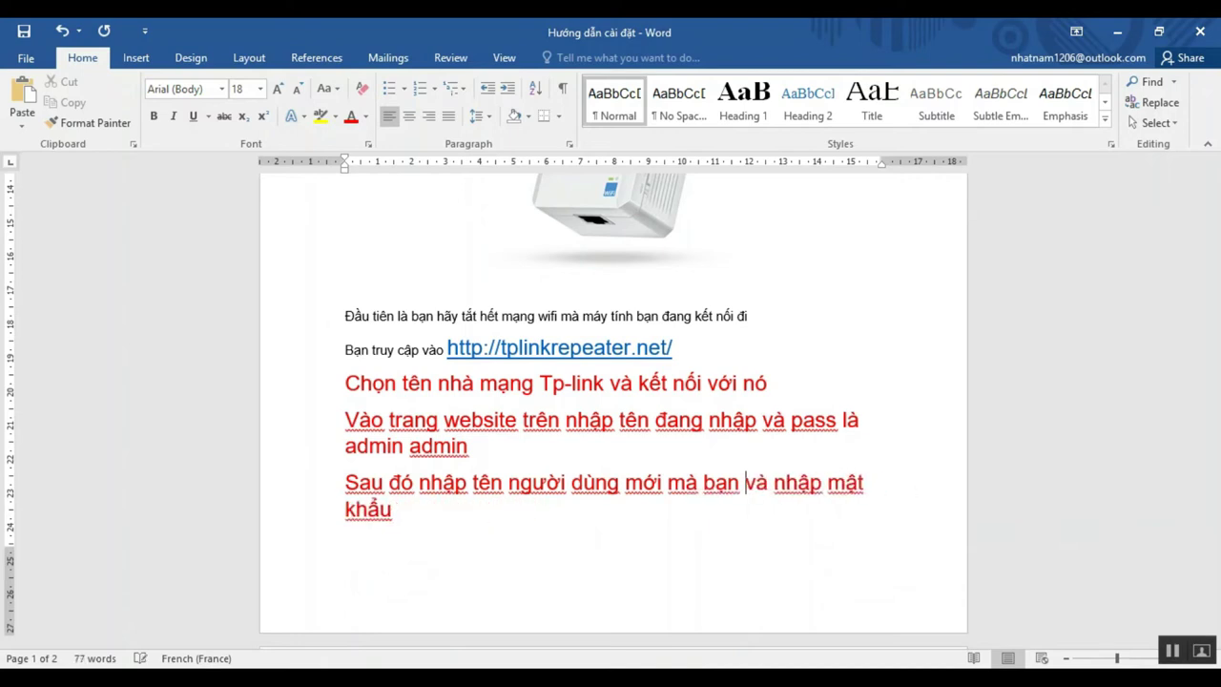
{"action": "key", "text": "BackSpace"}
{"action": "key", "text": "BackSpace"}
{"action": "key", "text": "BackSpace"}
{"action": "key", "text": "BackSpace"}
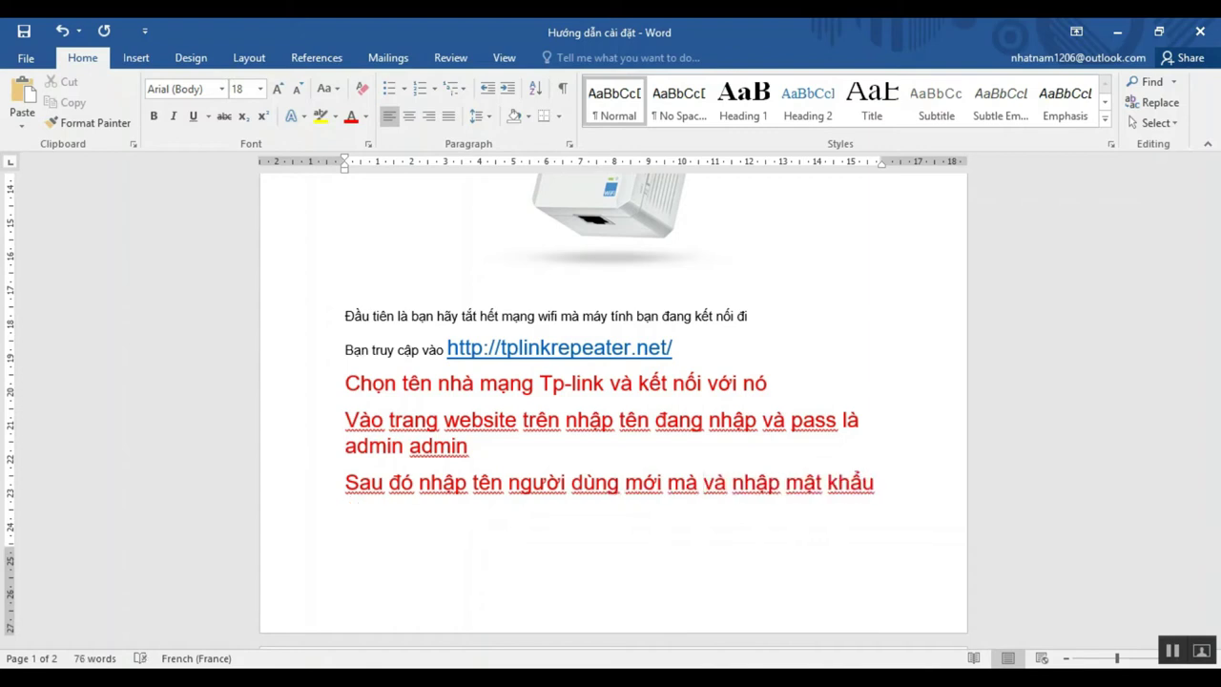
{"action": "type", "text": "bạn muôn"}
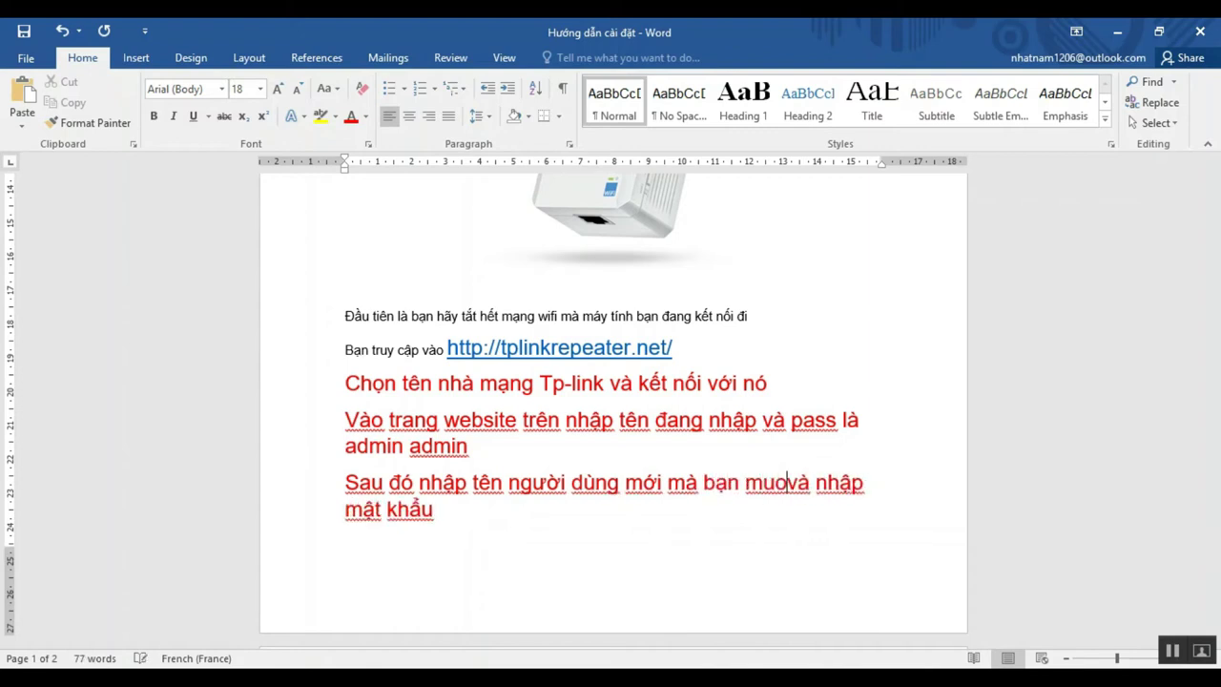
{"action": "type", "text": ", tên "}
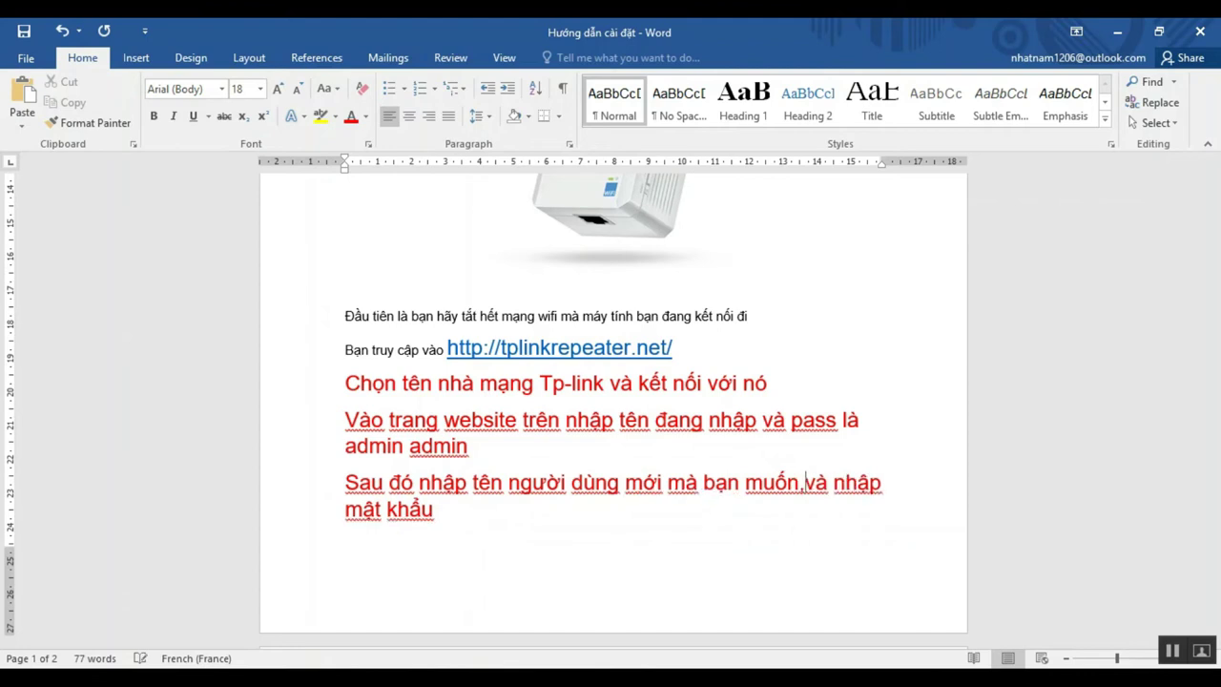
{"action": "type", "text": "đăng"}
{"action": "key", "text": "BackSpace"}
{"action": "key", "text": "BackSpace"}
{"action": "key", "text": "BackSpace"}
{"action": "key", "text": "BackSpace"}
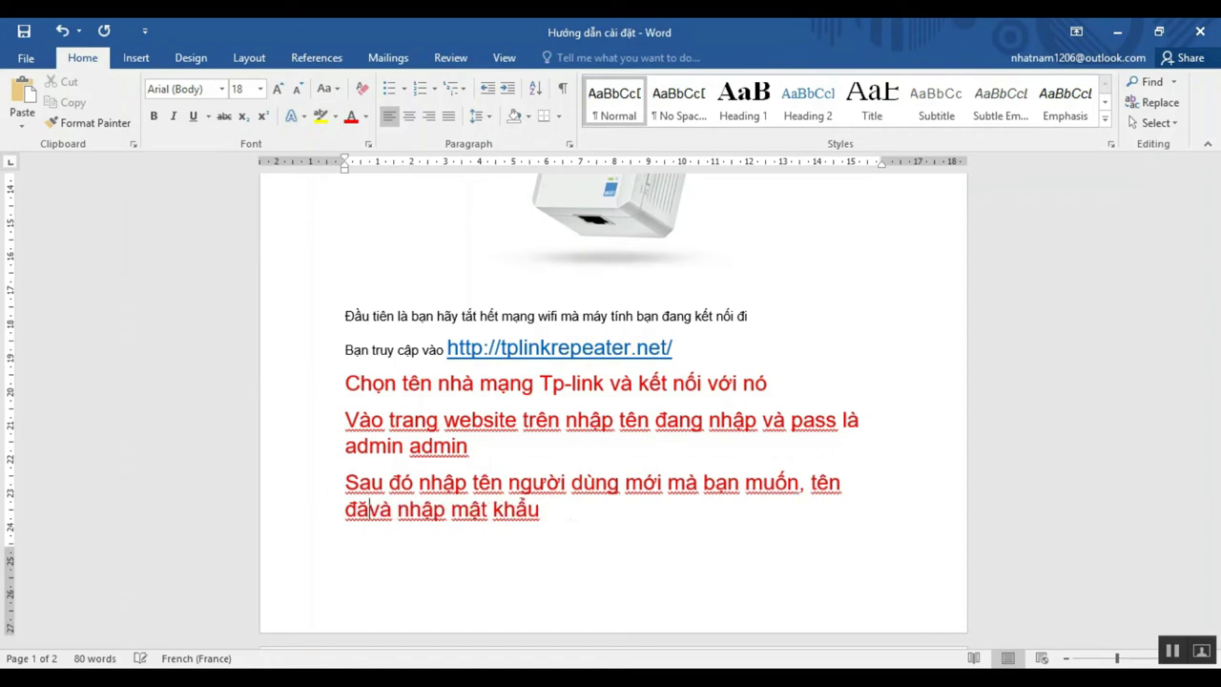
{"action": "type", "text": "này dung"}
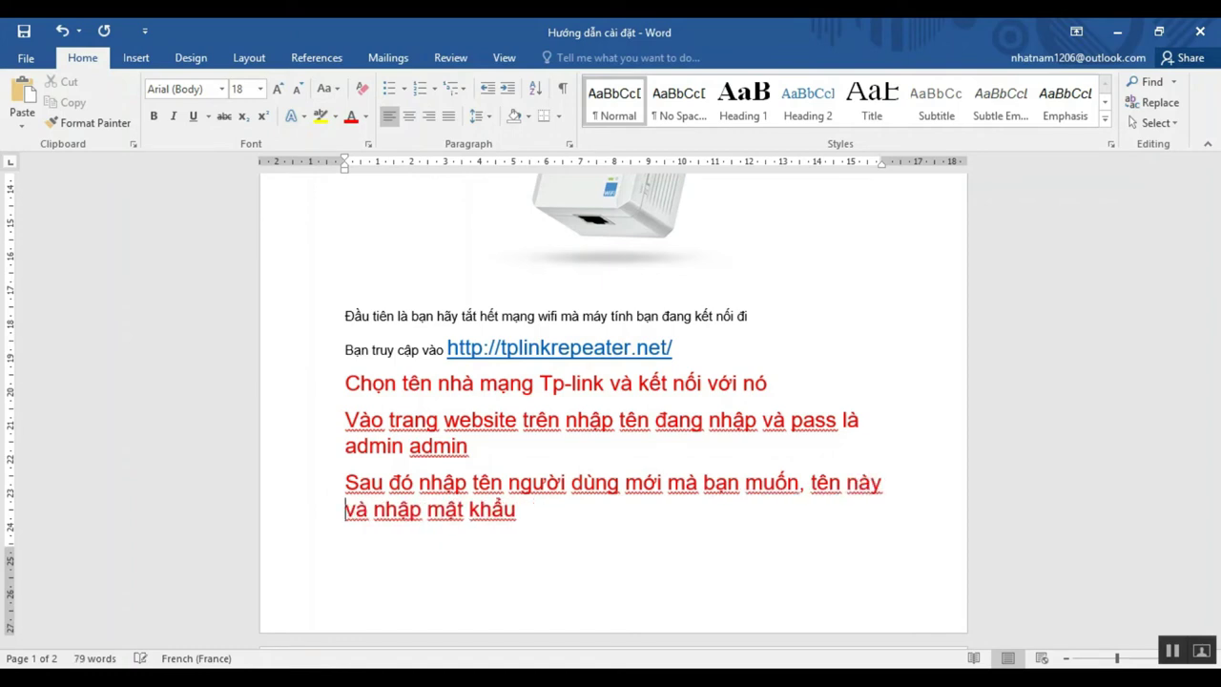
{"action": "type", "text": " để d"}
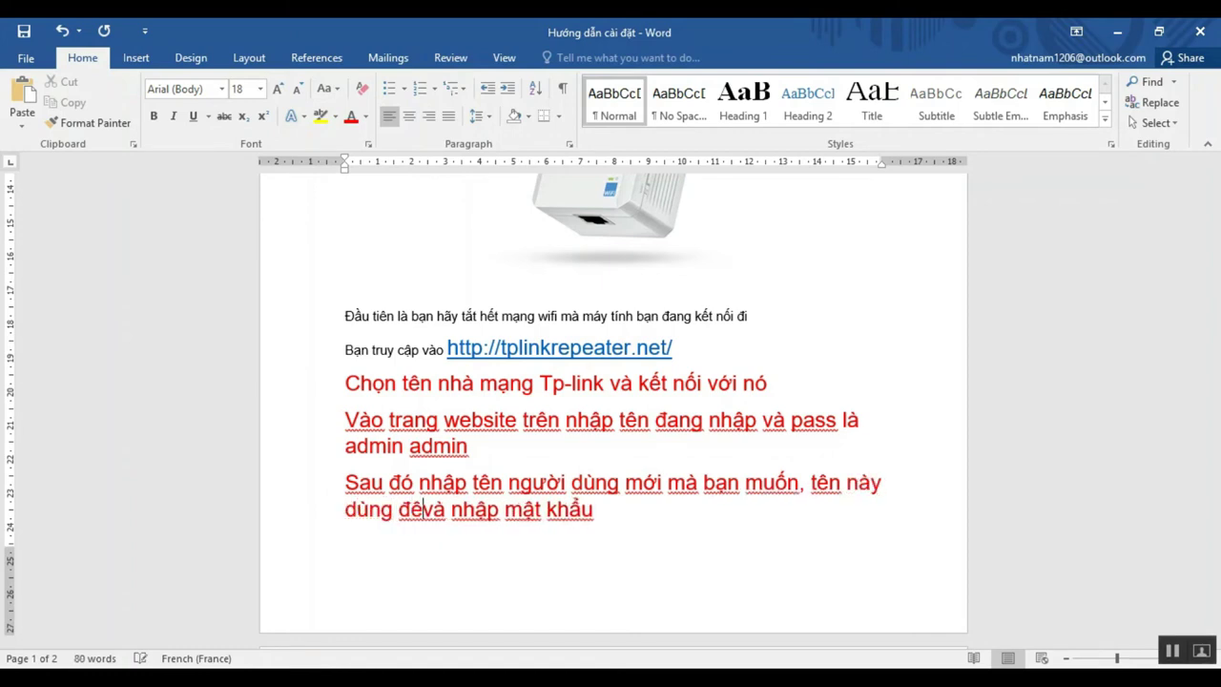
{"action": "type", "text": "ăng nhập"}
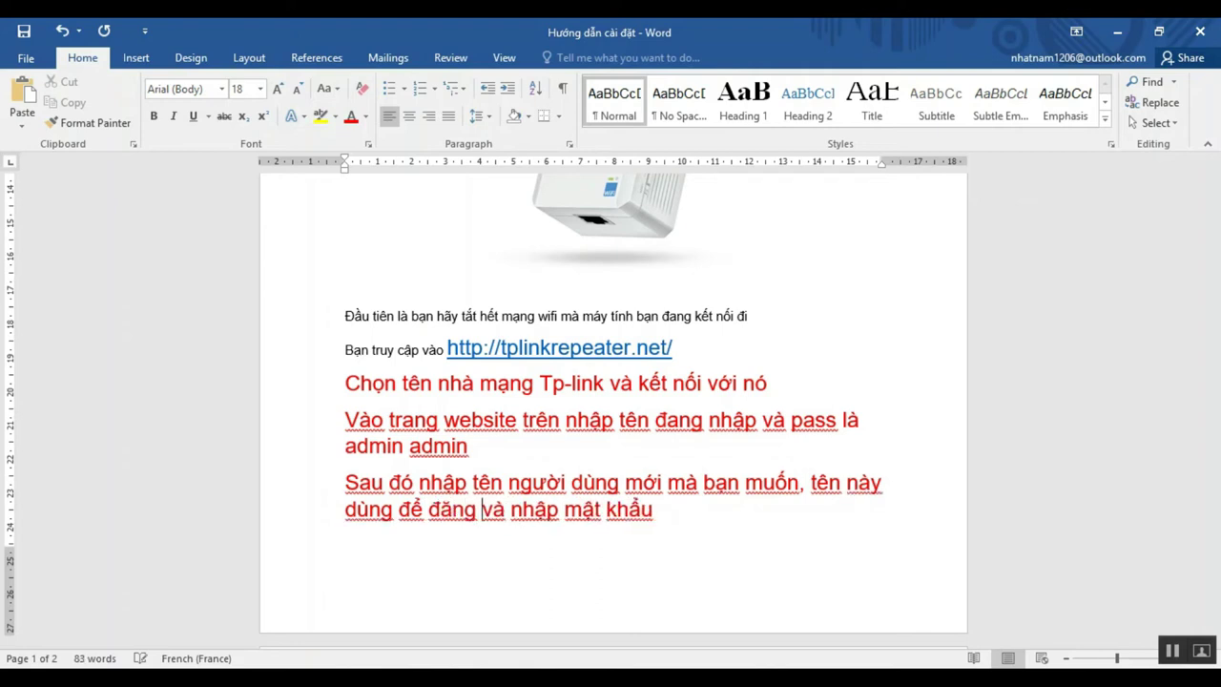
{"action": "type", "text": " và quả"}
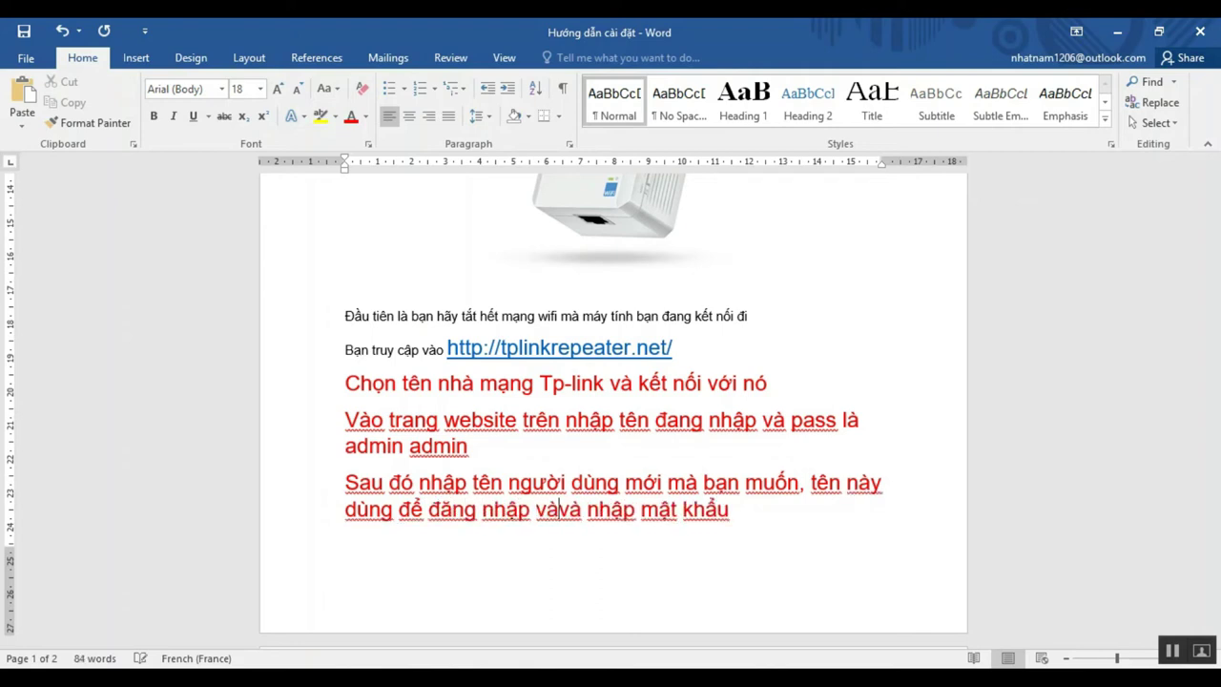
{"action": "type", "text": " lý cái cục t"}
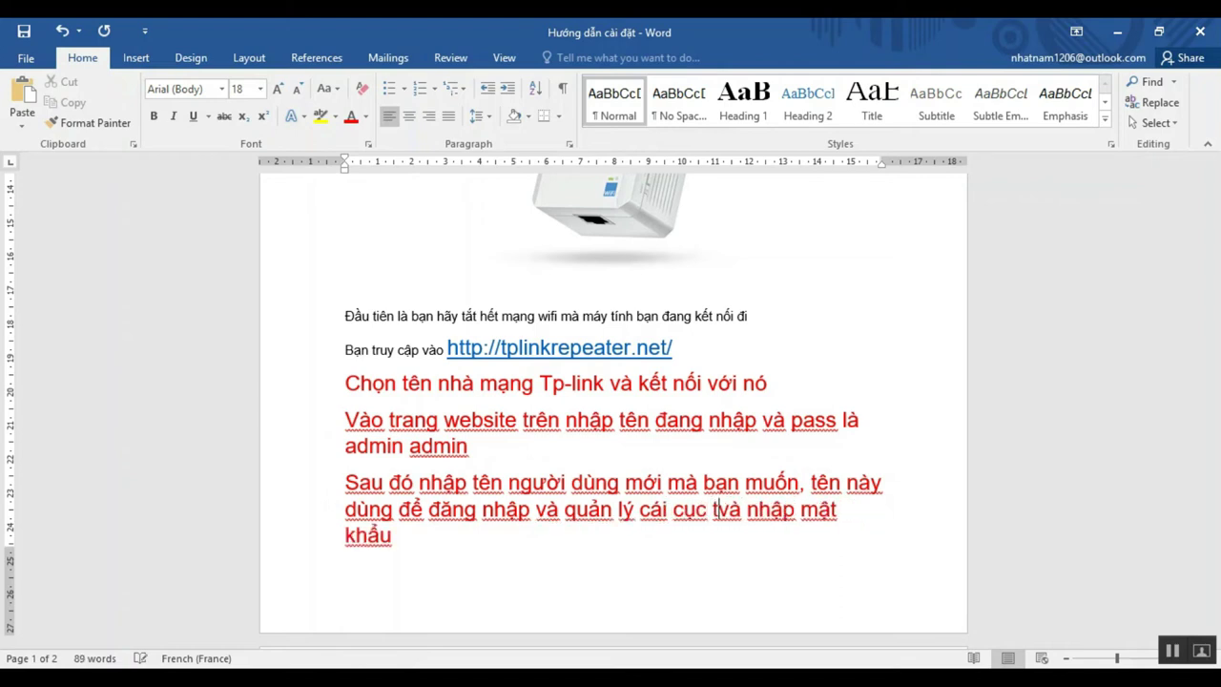
{"action": "type", "text": "hu phát "}
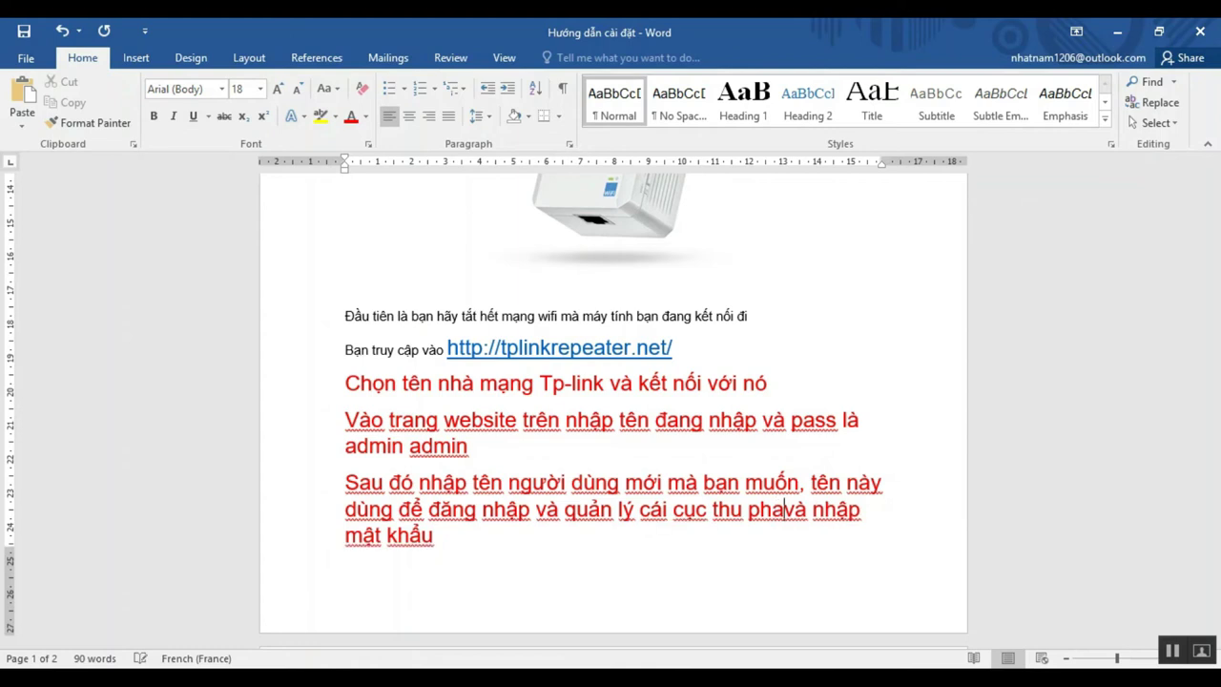
{"action": "type", "text": "sóng c"}
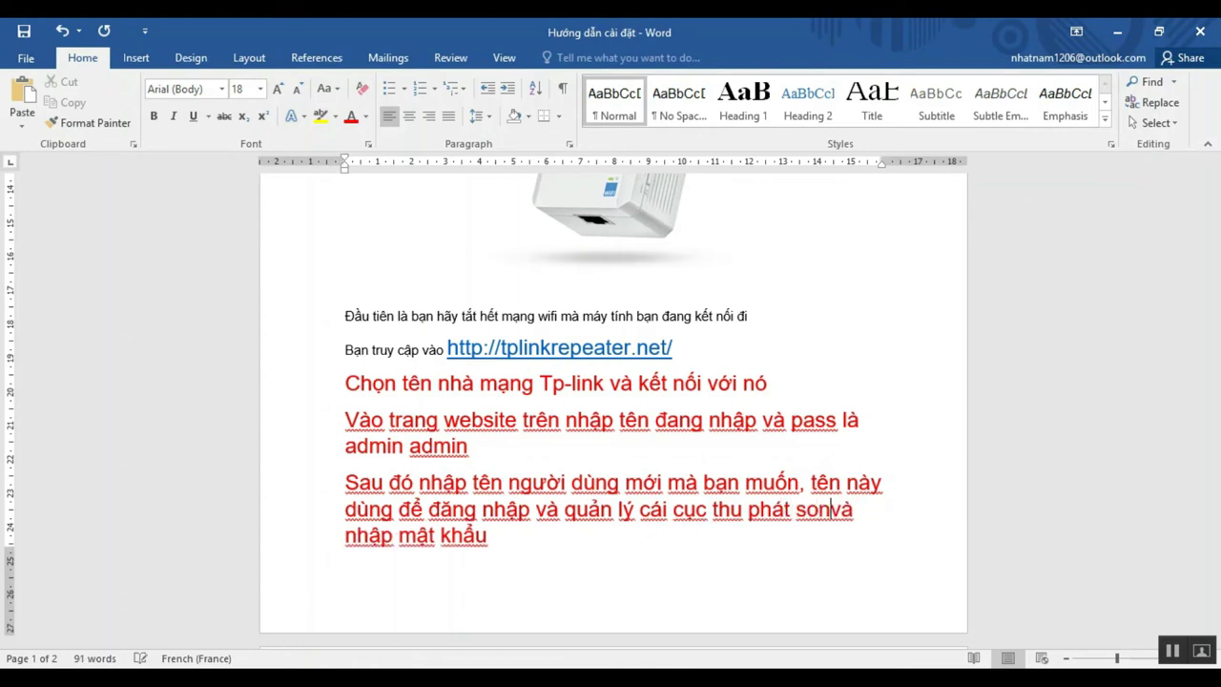
{"action": "type", "text": "ủa ban"}
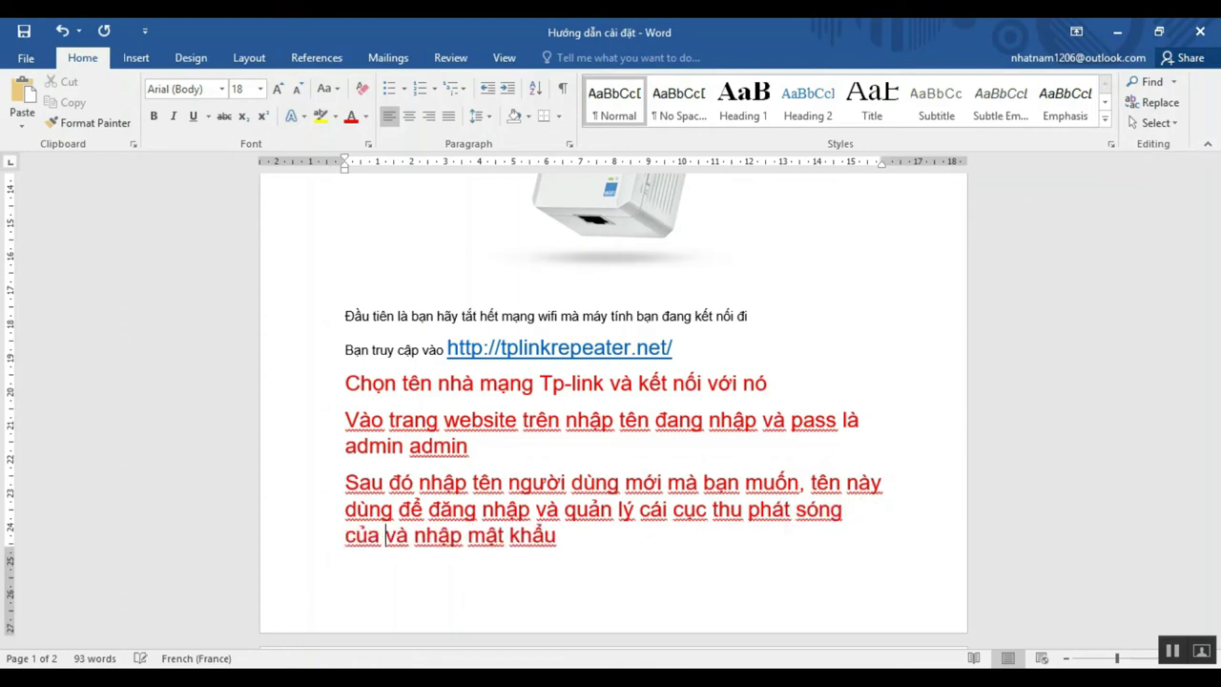
{"action": "type", "text": "j nhe"}
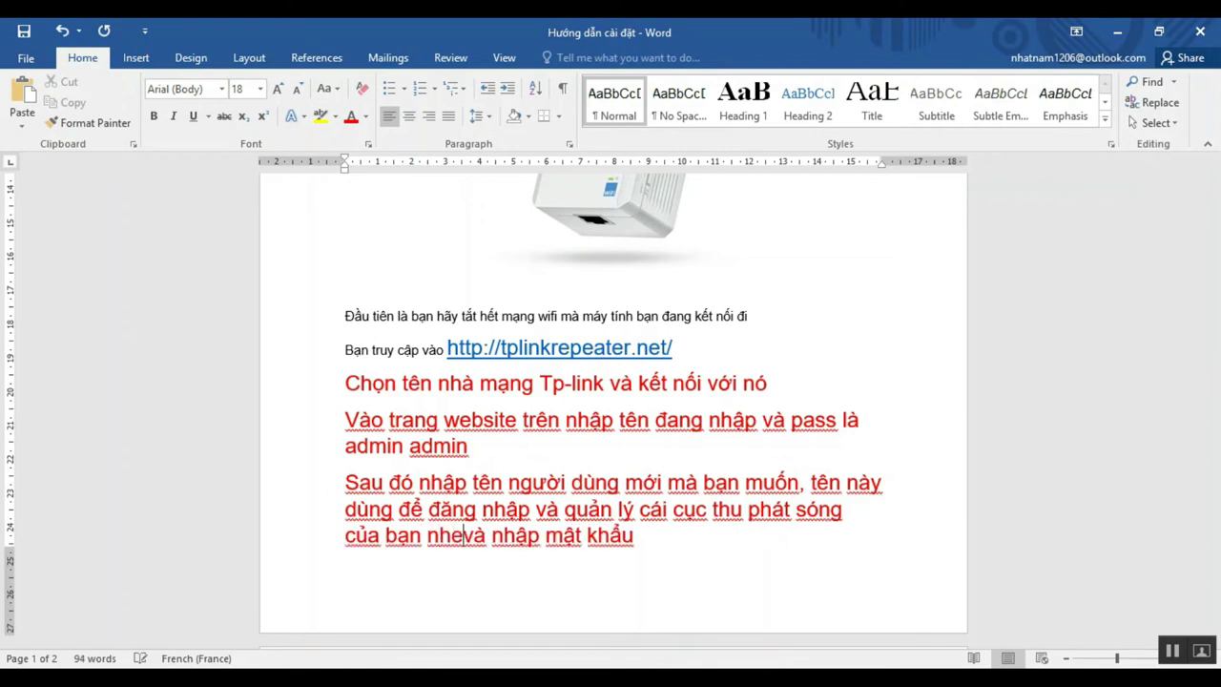
Insert a page break and append 'mới vào' after 'mật khẩu'
{"action": "key", "text": "End"}
{"action": "key", "text": "ctrl+Return"}
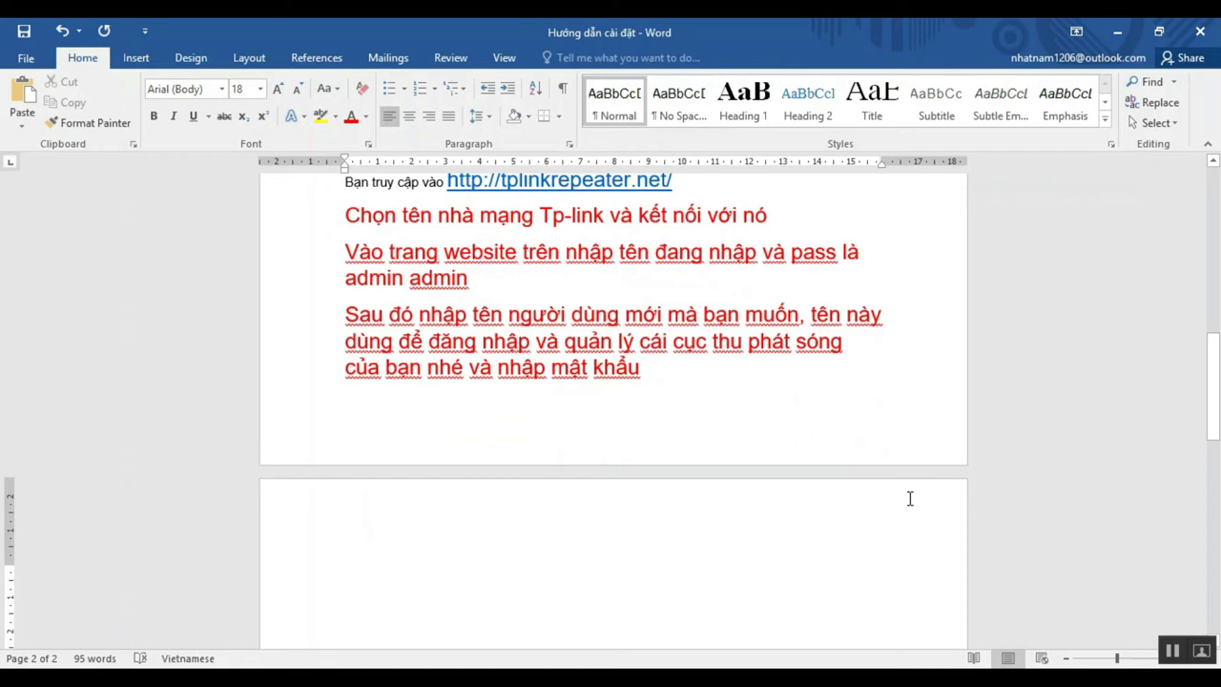
{"action": "left_click", "coordinate": [716, 379]}
{"action": "type", "text": "mới vào"}
{"action": "scroll", "coordinate": [717, 379], "scroll_direction": "up", "scroll_amount": 5}
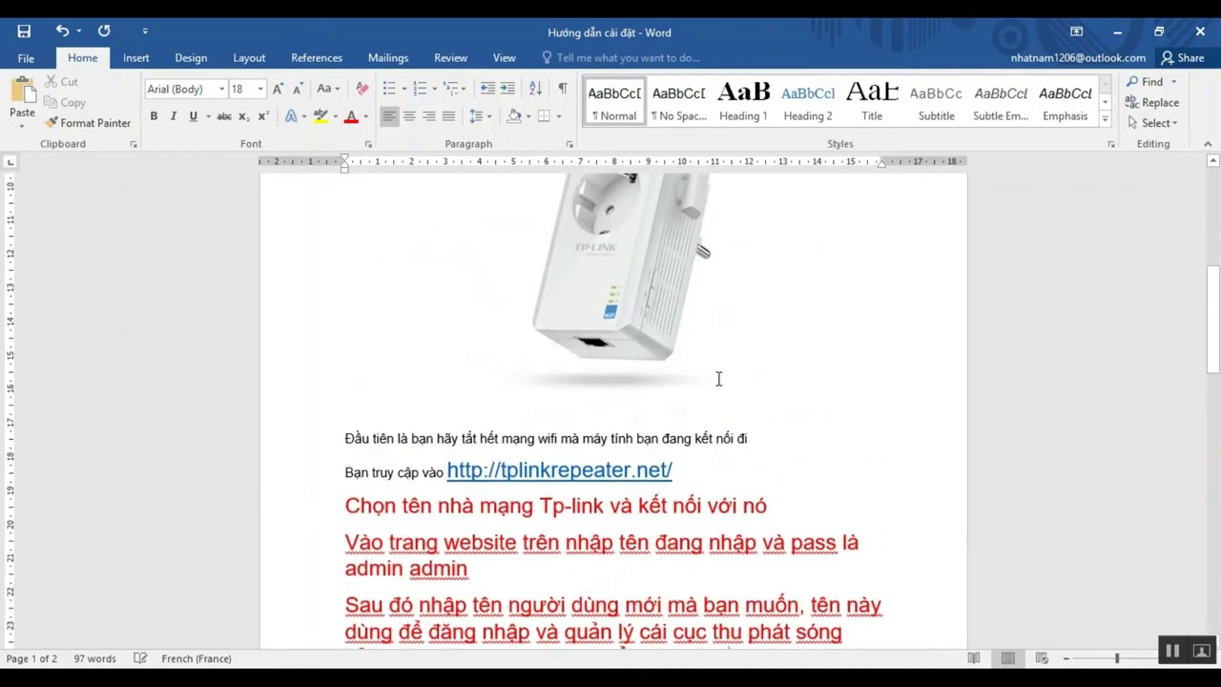
{"action": "scroll", "coordinate": [464, 640], "scroll_direction": "down", "scroll_amount": 2}
{"action": "key", "text": "alt+Tab"}
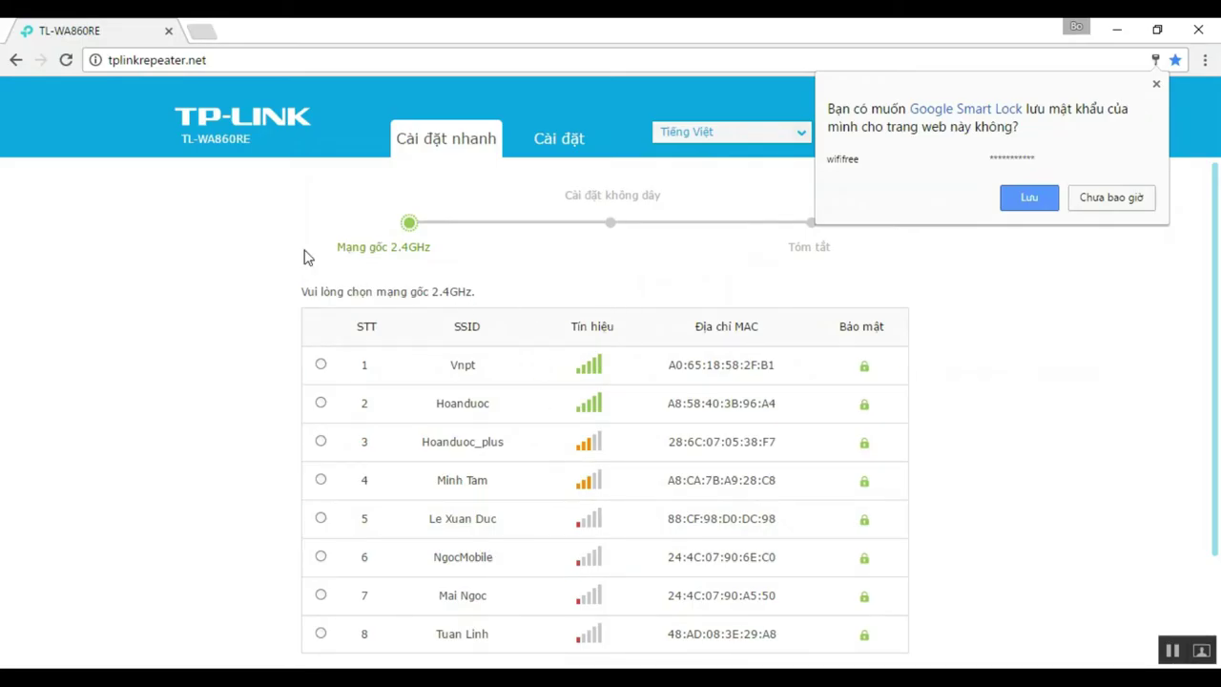
Save the login password in Chrome and pick Hoanduoc from the 2.4GHz network list
{"action": "left_click", "coordinate": [1027, 199]}
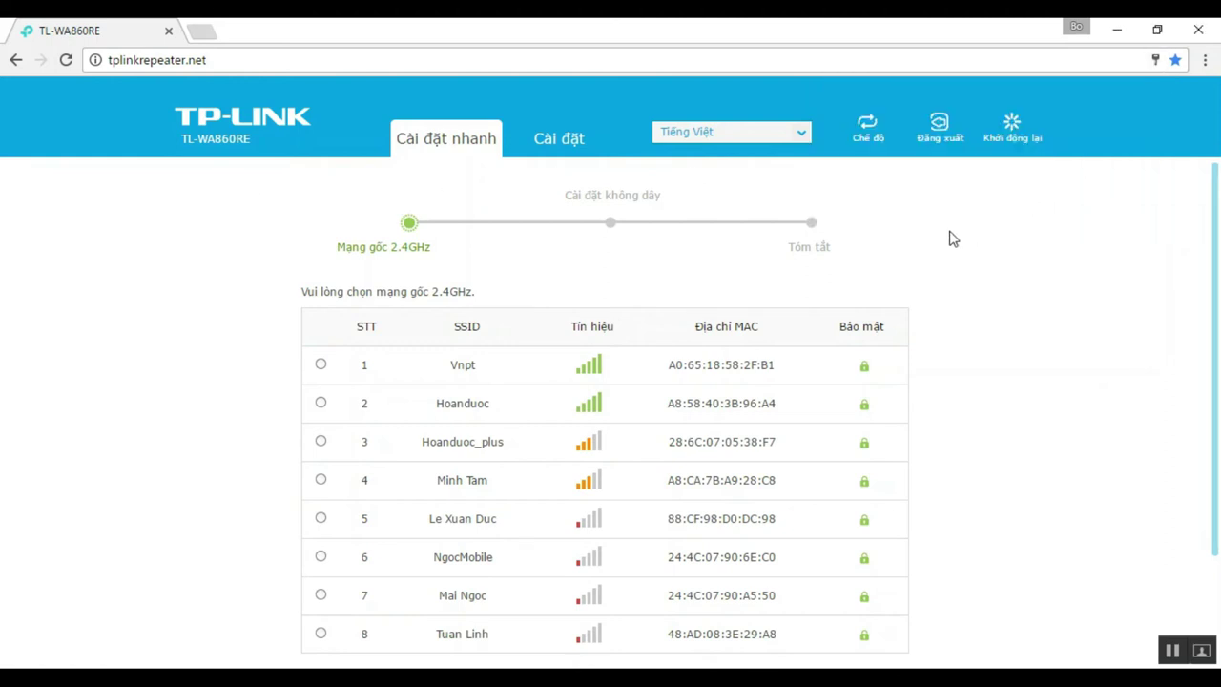
{"action": "scroll", "coordinate": [949, 239], "scroll_direction": "down", "scroll_amount": 1}
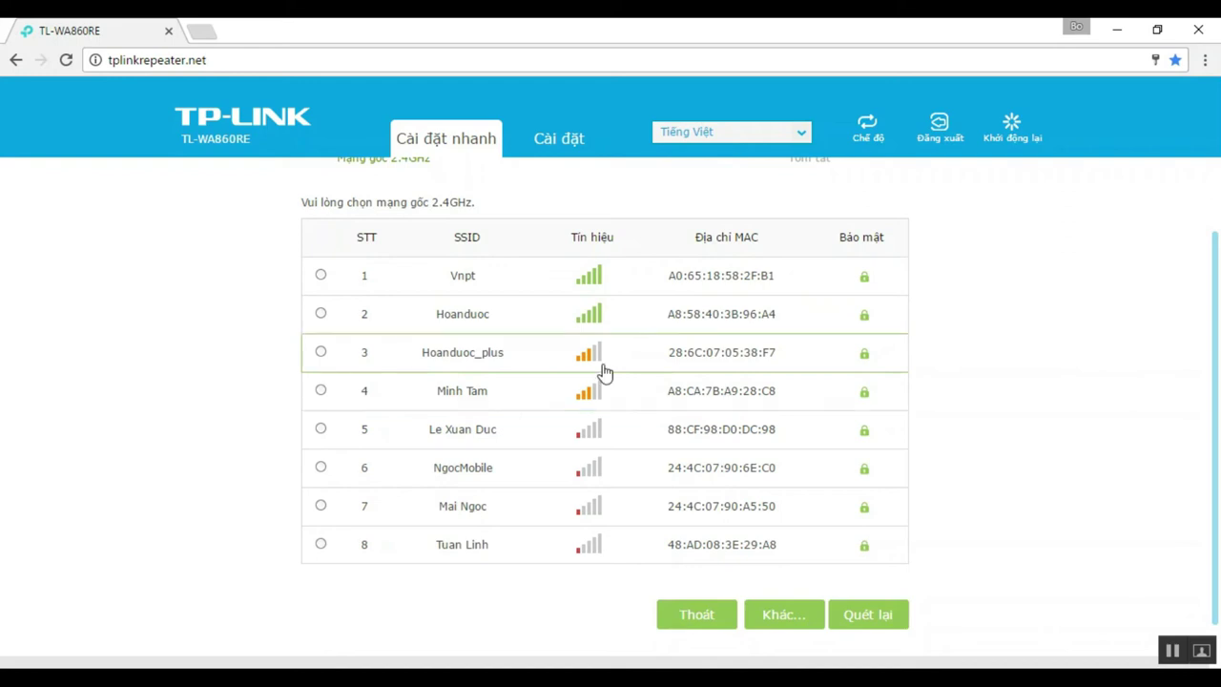
{"action": "left_click", "coordinate": [601, 316]}
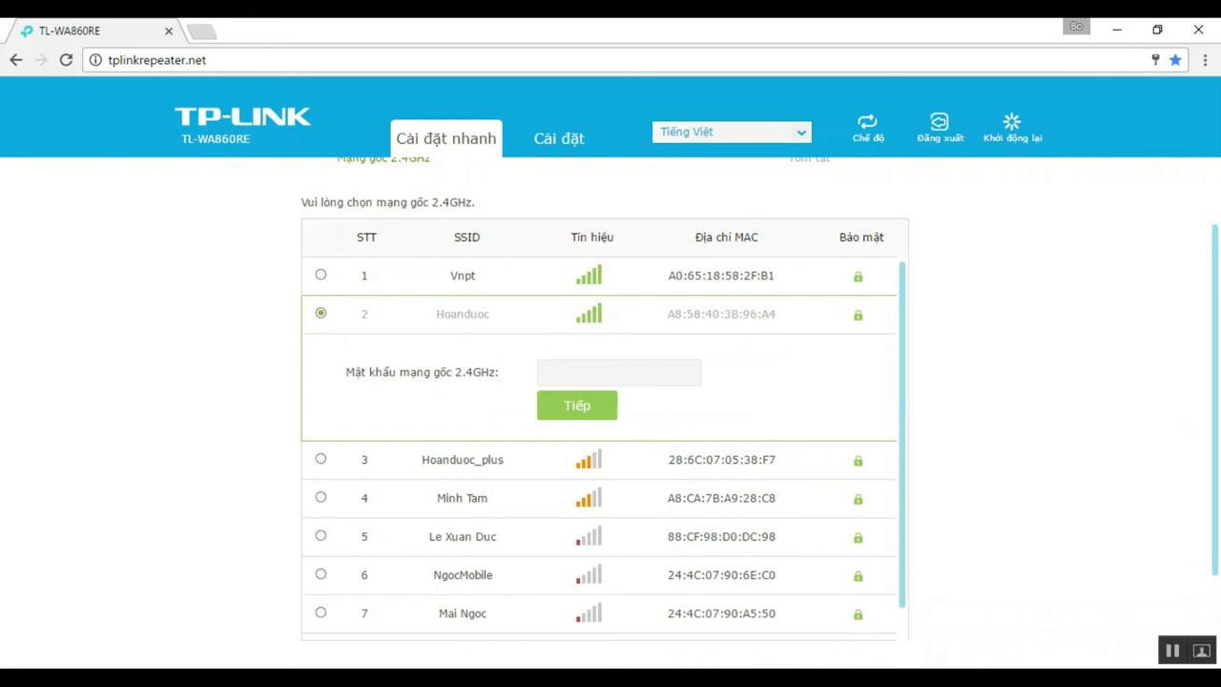
{"action": "key", "text": "alt+Tab"}
Add a page-2 red step: choose the Wi-Fi to extend and type its password, which you must know
{"action": "key", "text": "Return"}
{"action": "type", "text": "Chọn mang "}
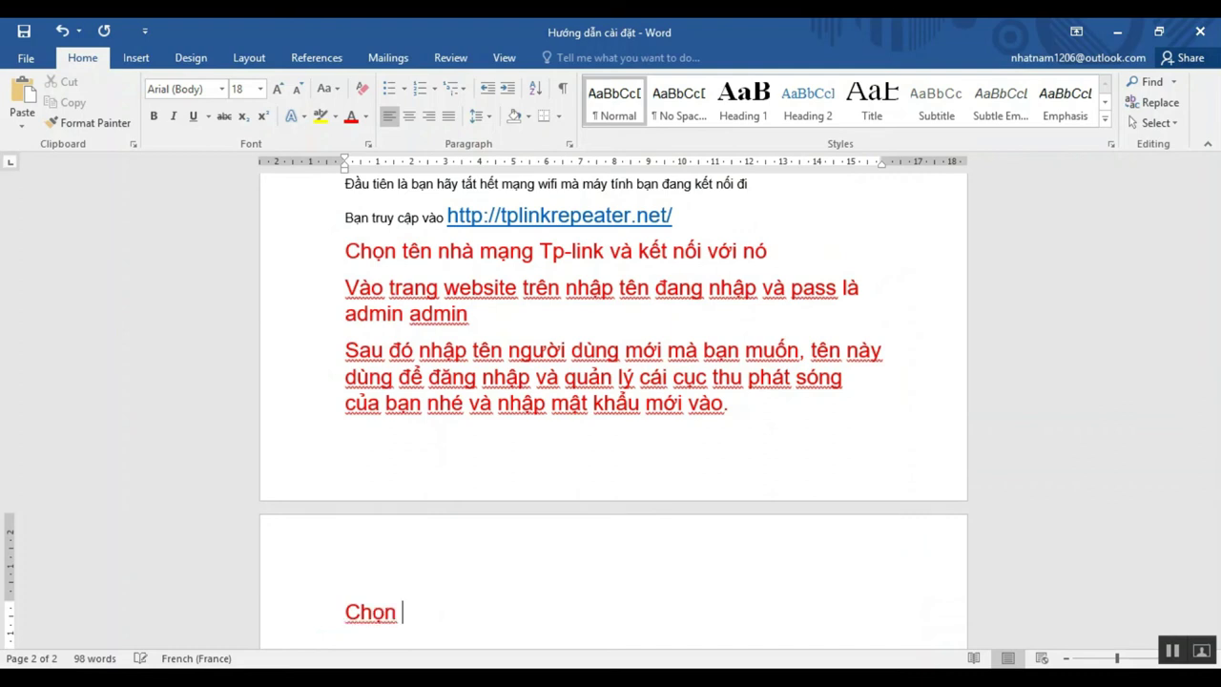
{"action": "type", "text": "wi"}
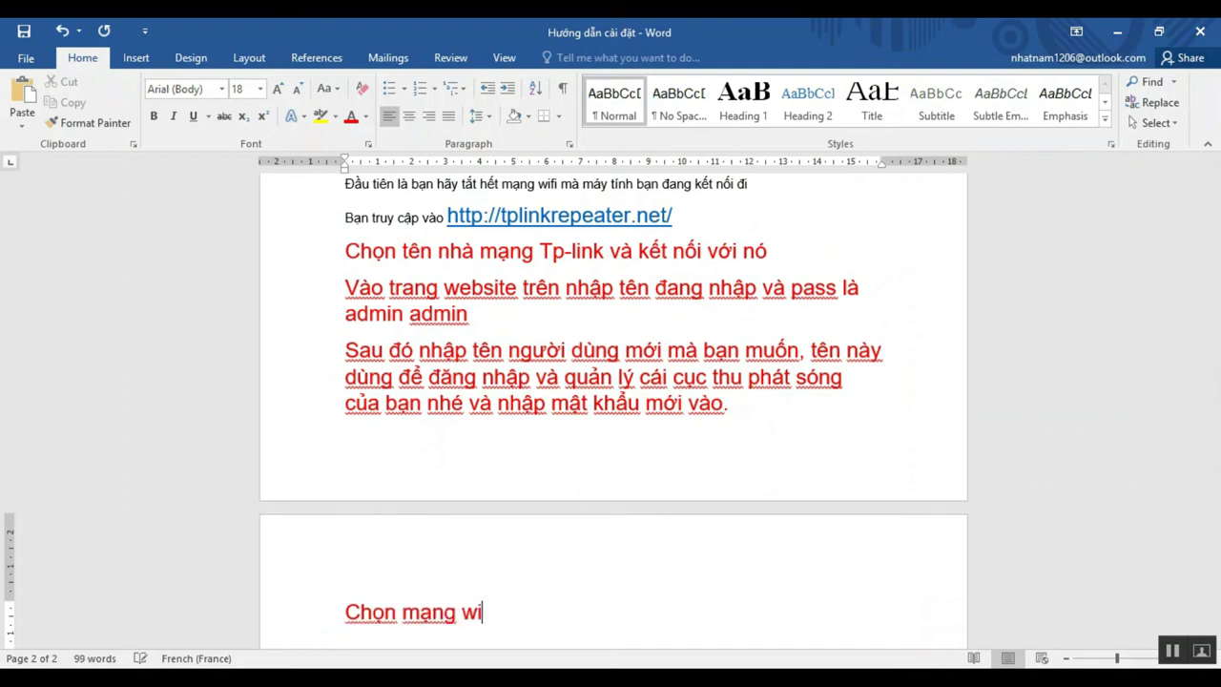
{"action": "type", "text": "fi mà bạn mu"}
{"action": "type", "text": "ốn thu "}
{"action": "type", "text": "soo"}
{"action": "key", "text": "BackSpace"}
{"action": "type", "text": "óng và p"}
{"action": "type", "text": "hát nó"}
{"action": "type", "text": ", sau đó"}
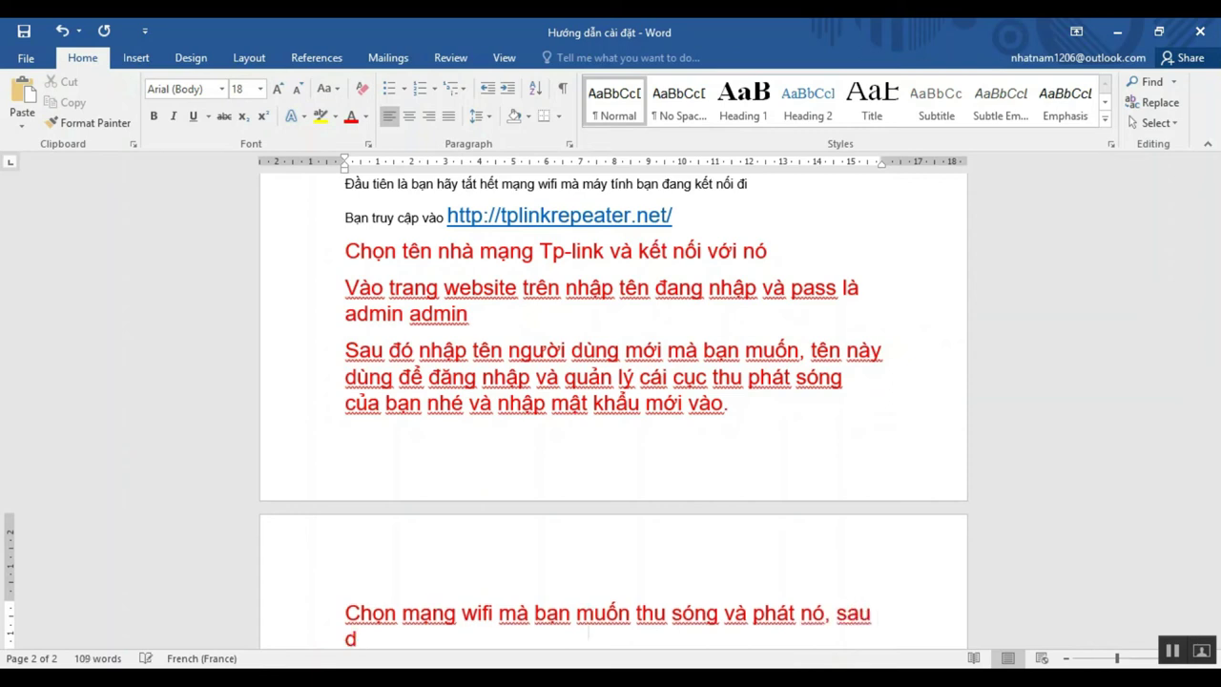
{"action": "type", "text": " chọn"}
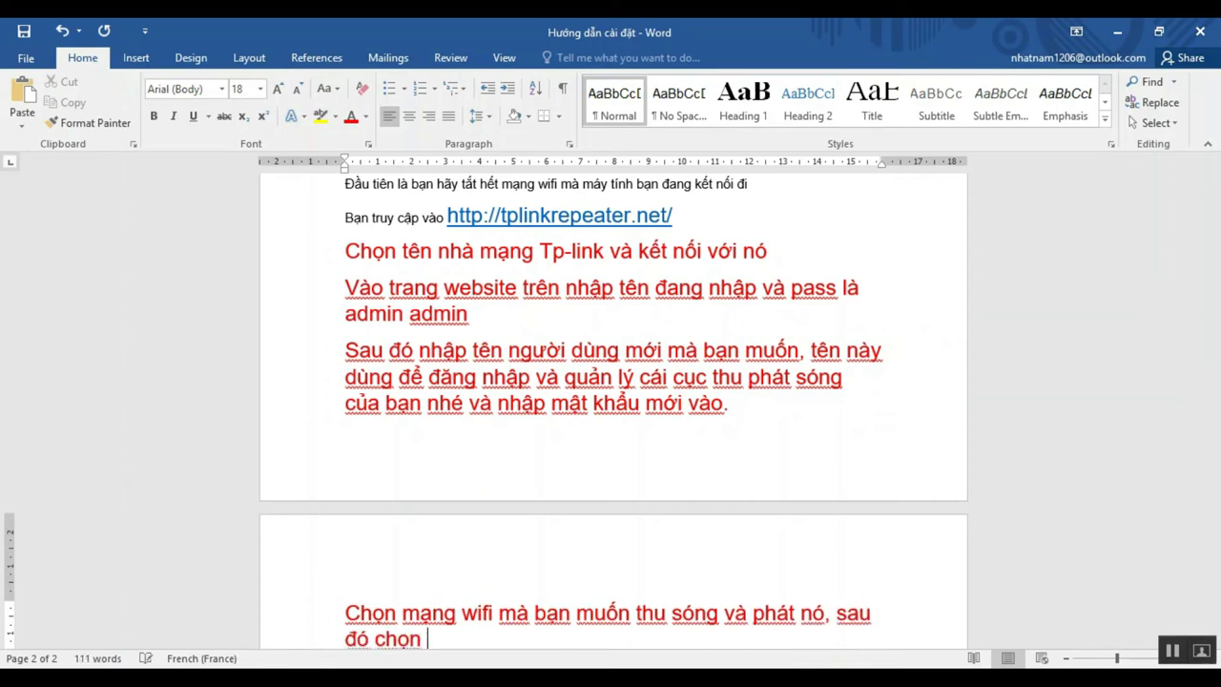
{"action": "key", "text": "BackSpace"}
{"action": "key", "text": "BackSpace"}
{"action": "key", "text": "BackSpace"}
{"action": "key", "text": "BackSpace"}
{"action": "key", "text": "BackSpace"}
{"action": "key", "text": "BackSpace"}
{"action": "key", "text": "BackSpace"}
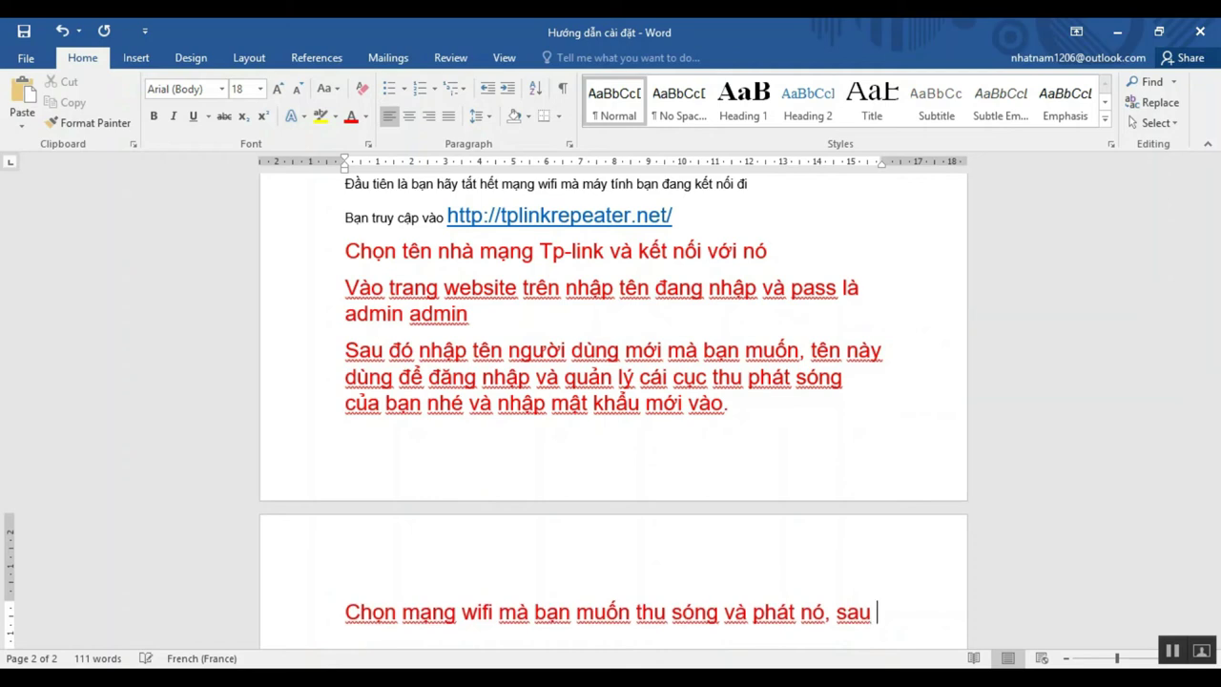
{"action": "type", "text": "gõ m"}
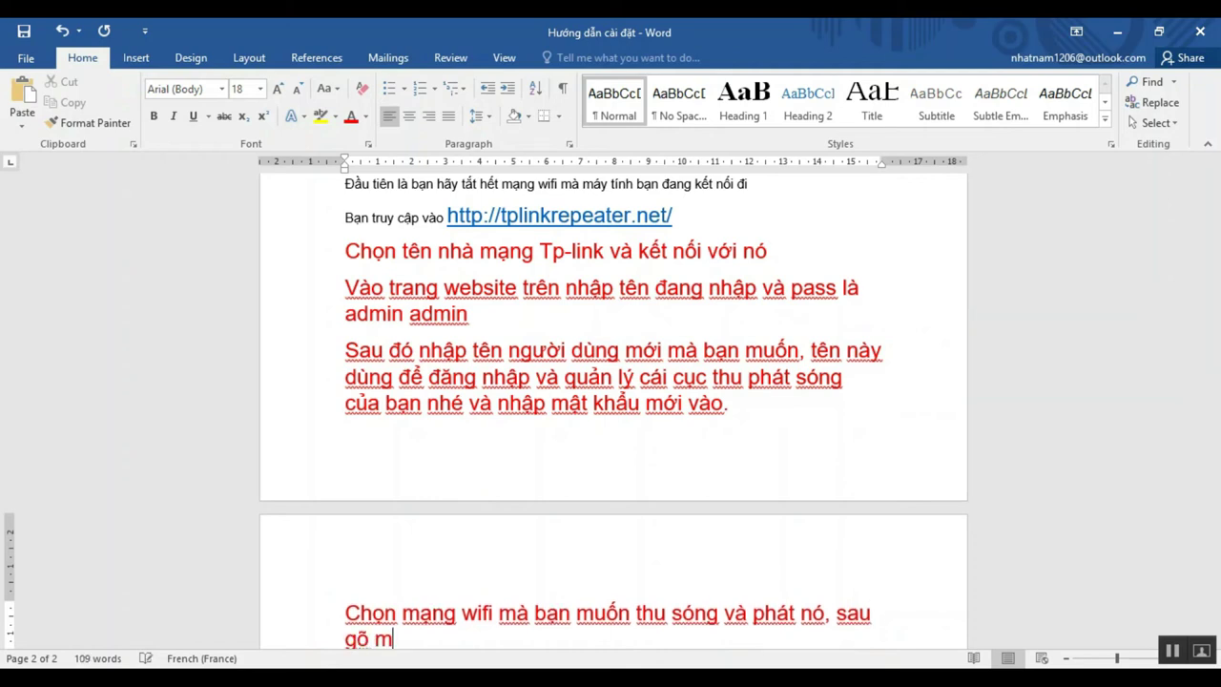
{"action": "type", "text": "ật khẩu v"}
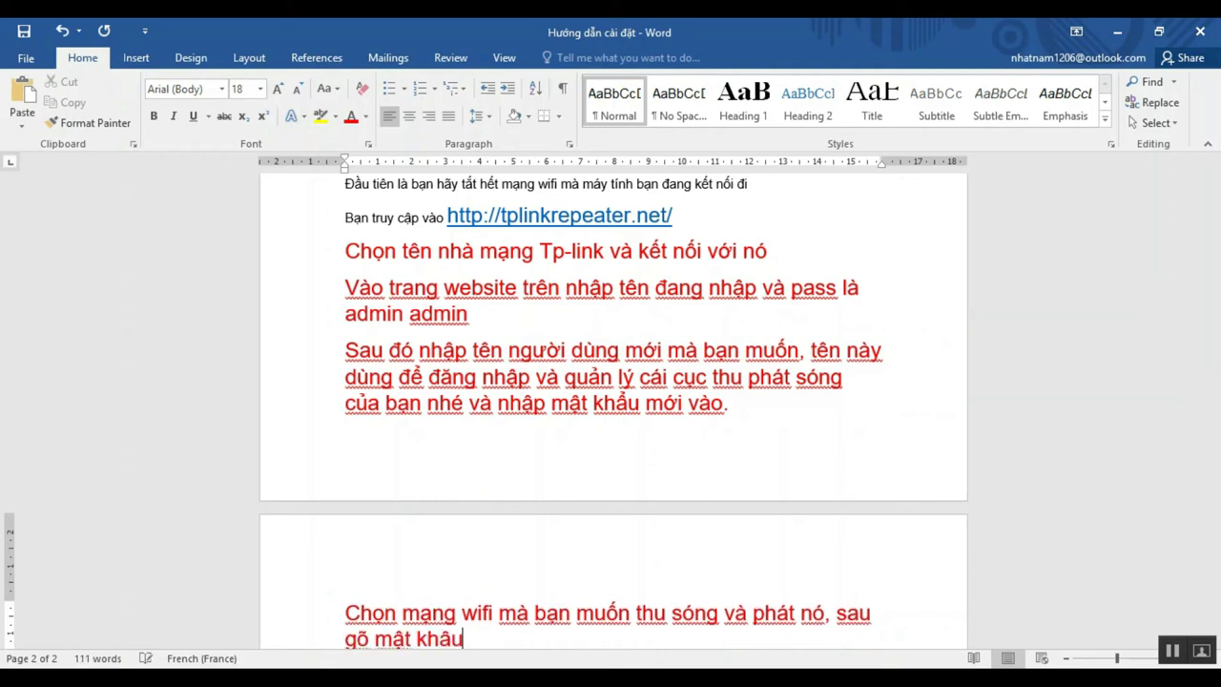
{"action": "type", "text": "ào"}
{"action": "type", "text": " ( ban)"}
{"action": "key", "text": "Left"}
{"action": "type", "text": "banj phair "}
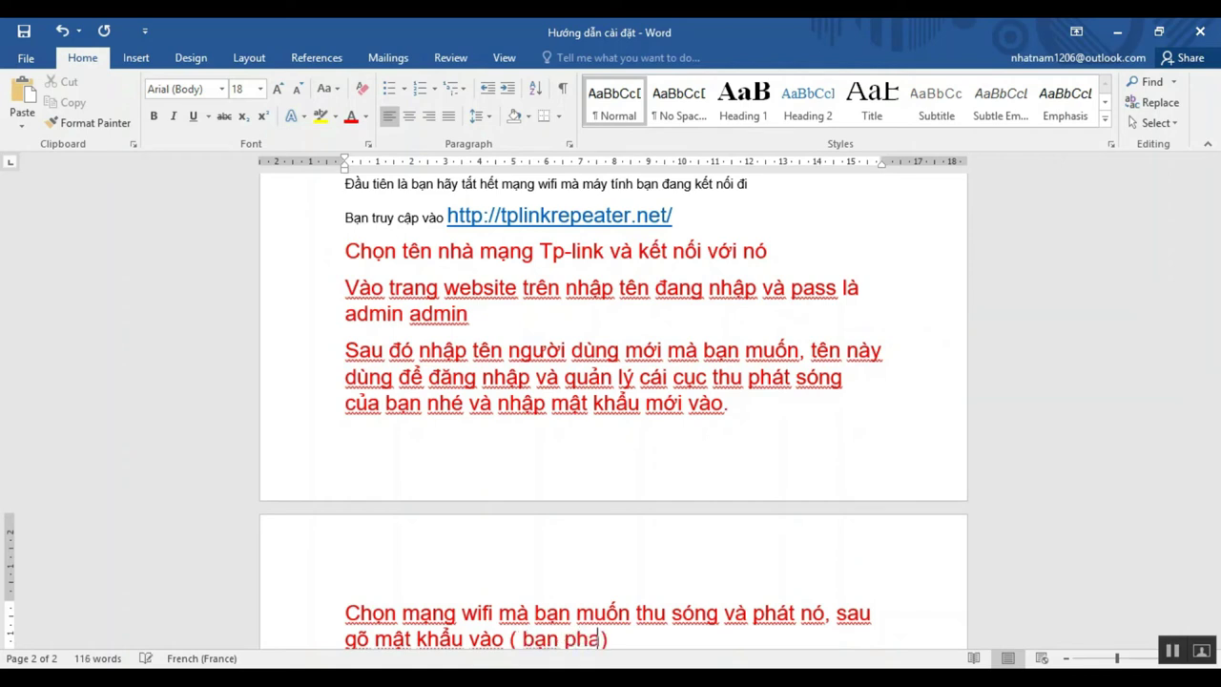
{"action": "type", "text": "bieets maath"}
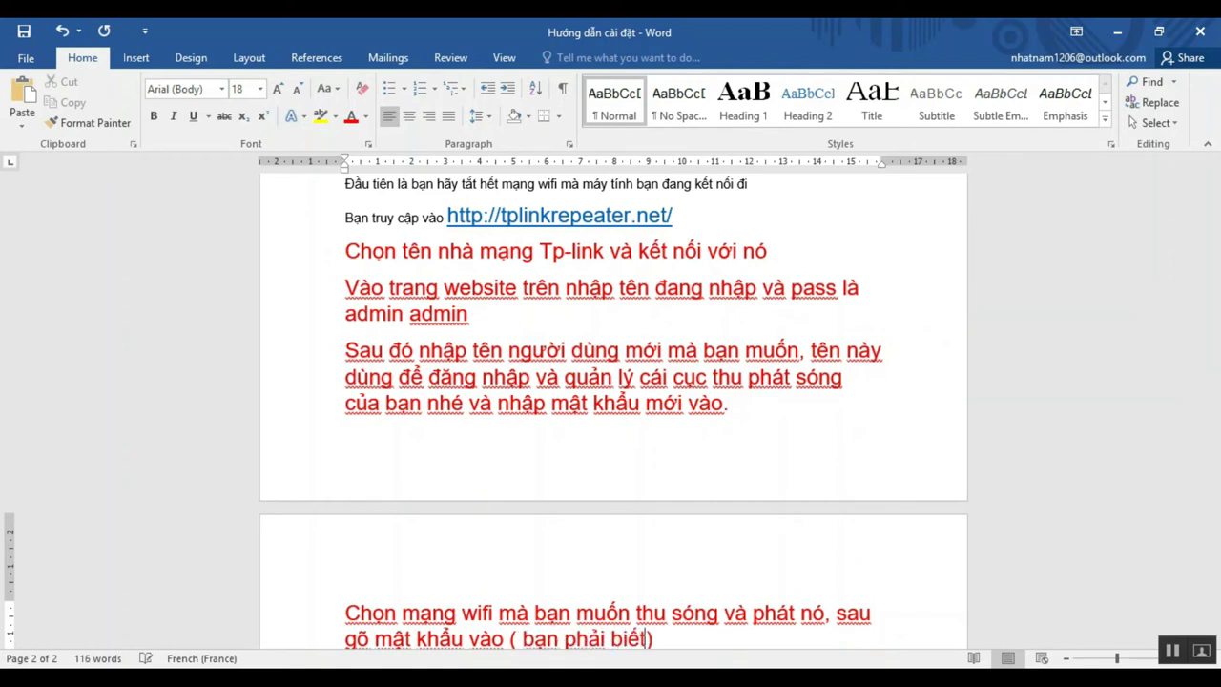
{"action": "key", "text": "BackSpace"}
{"action": "type", "text": "j khaaur nafy nhes"}
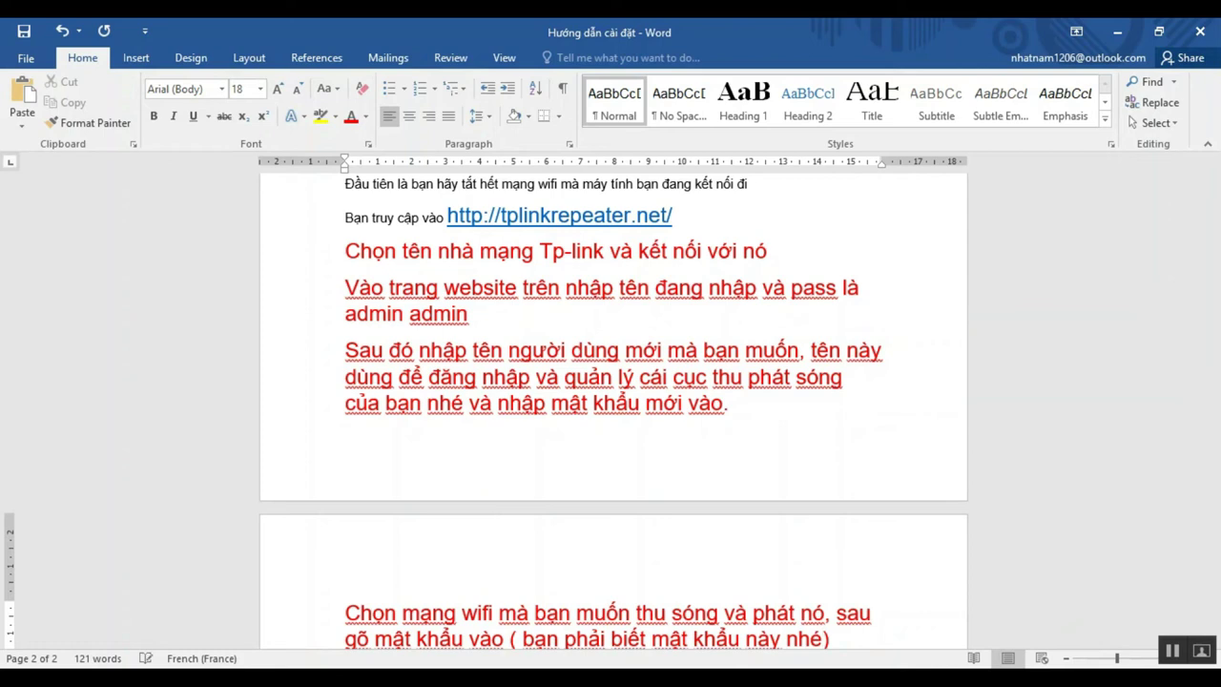
{"action": "scroll", "coordinate": [611, 400], "scroll_direction": "down", "scroll_amount": 4}
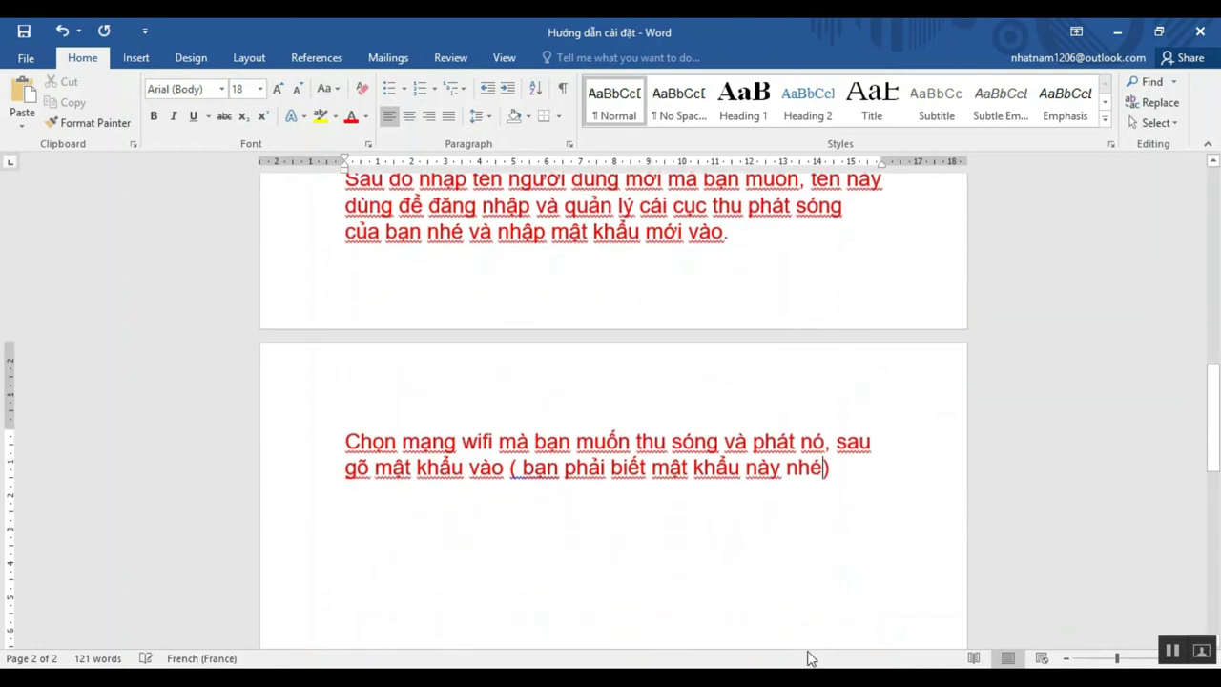
{"action": "key", "text": "alt+Tab"}
Enter the Hoanduoc network password, continue with Tiếp, and select the extended SSID name
{"action": "left_click", "coordinate": [654, 379]}
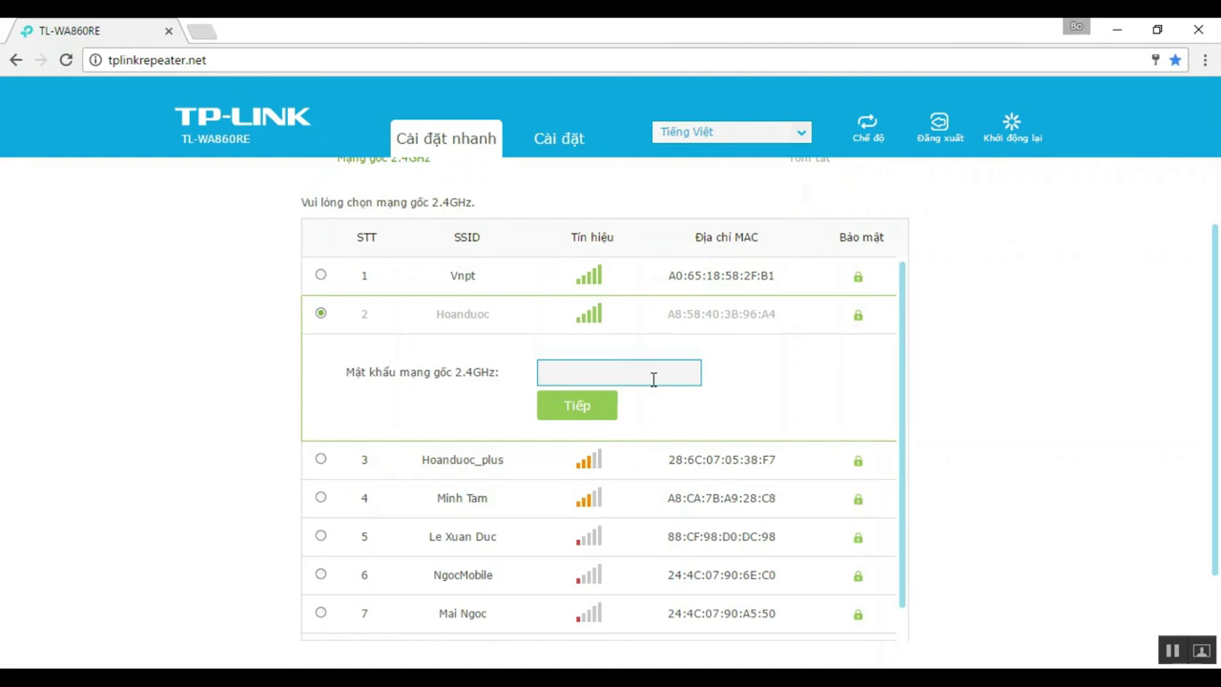
{"action": "left_click", "coordinate": [576, 406]}
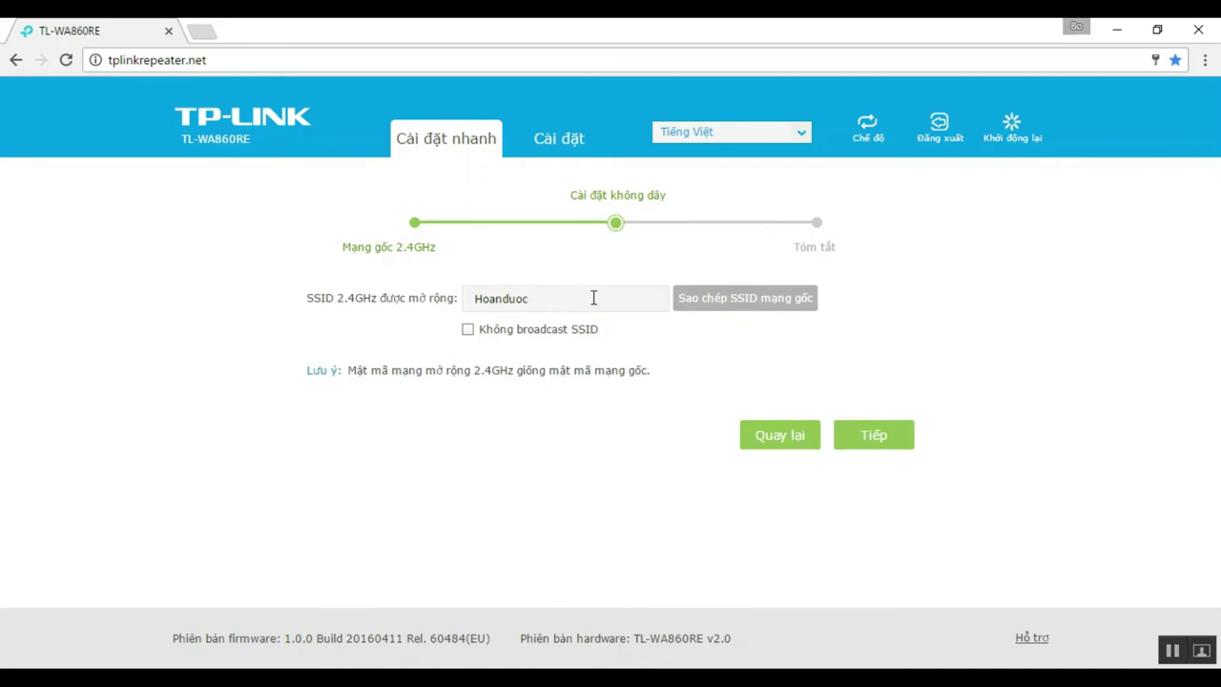
{"action": "left_click_drag", "start_coordinate": [590, 297], "coordinate": [492, 288]}
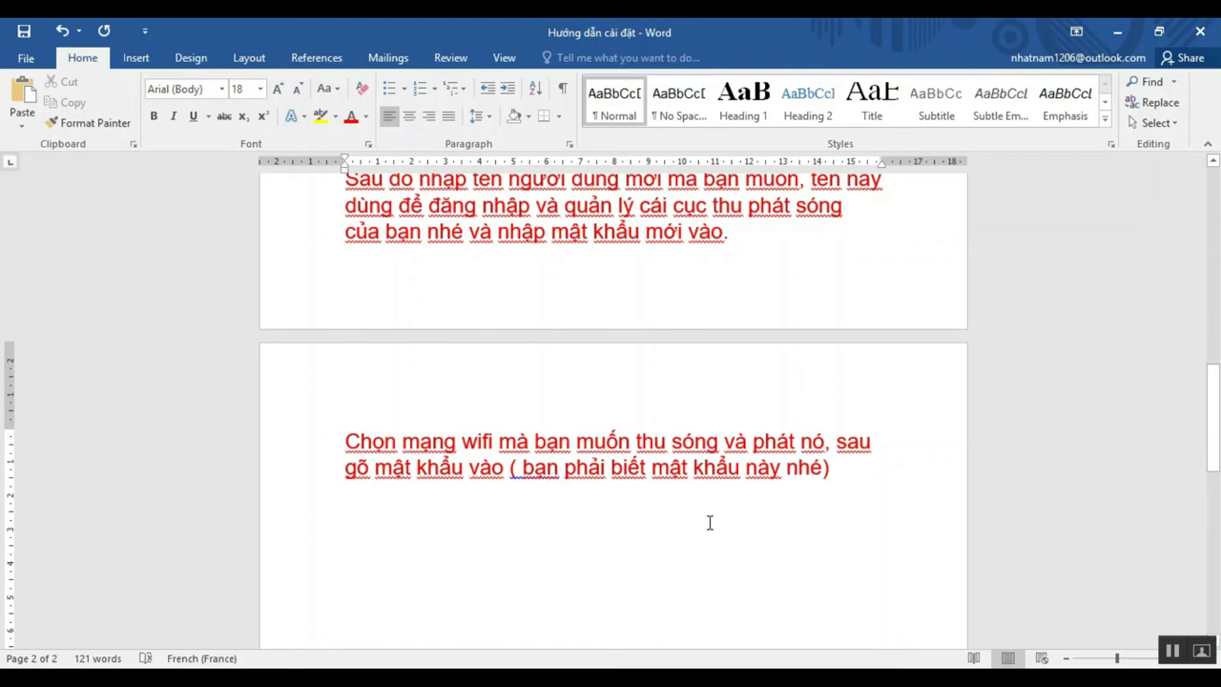
Add a new guide line 'Sau đó thay tên wifi cũ đi' below the password step
{"action": "key", "text": "Return"}
{"action": "type", "text": "S"}
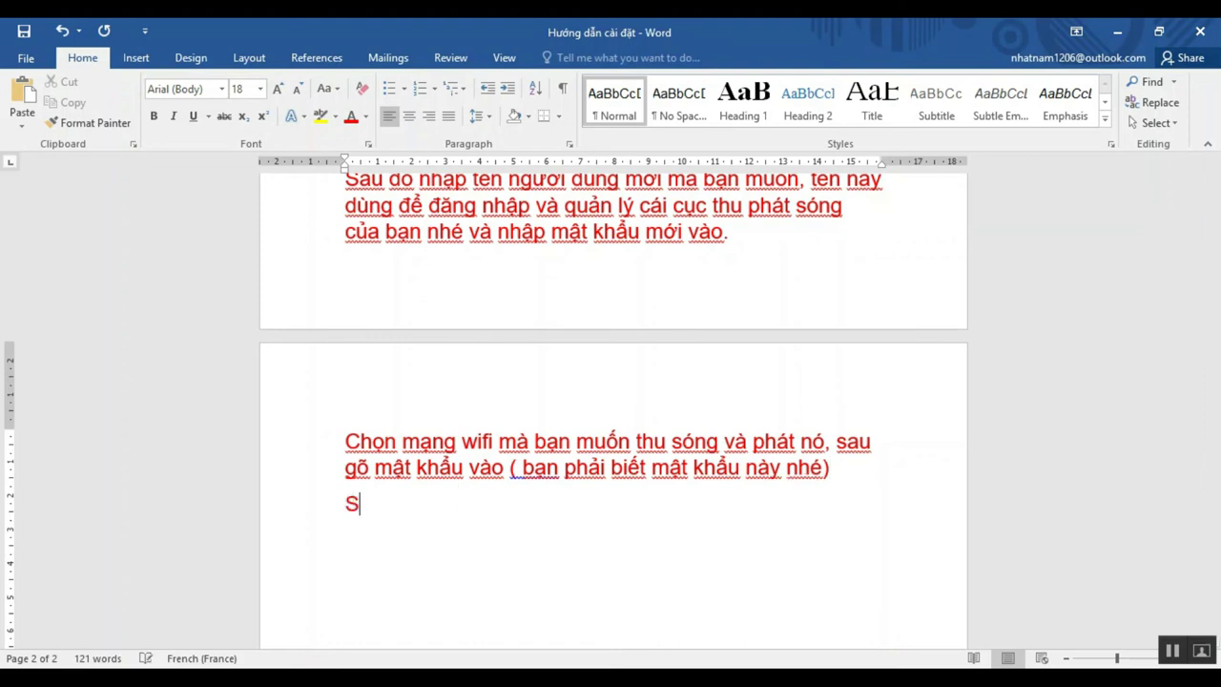
{"action": "type", "text": "au đó thay tên"}
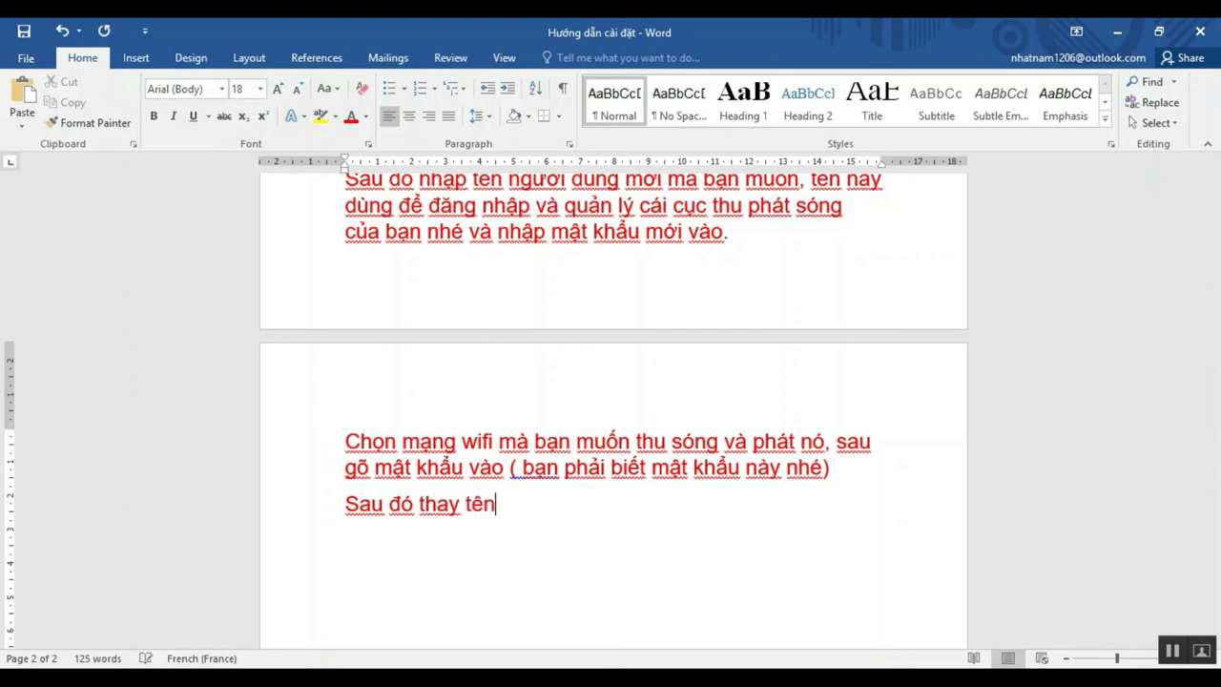
{"action": "type", "text": " wifi cũ "}
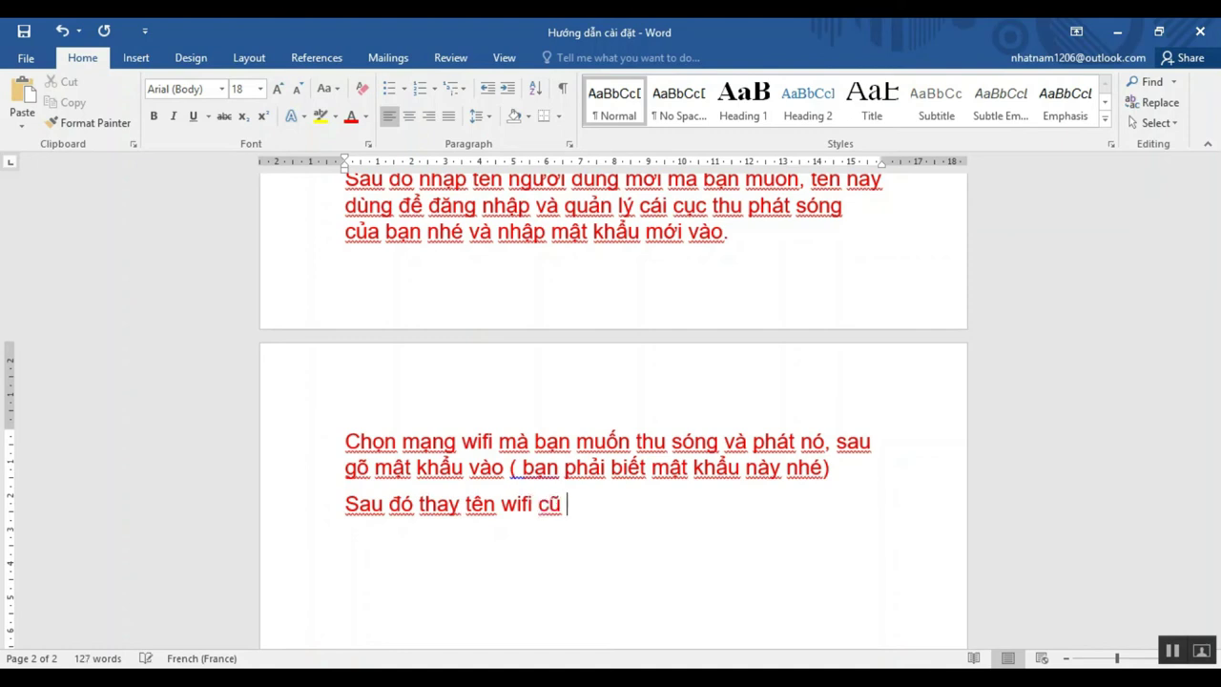
{"action": "type", "text": "đi"}
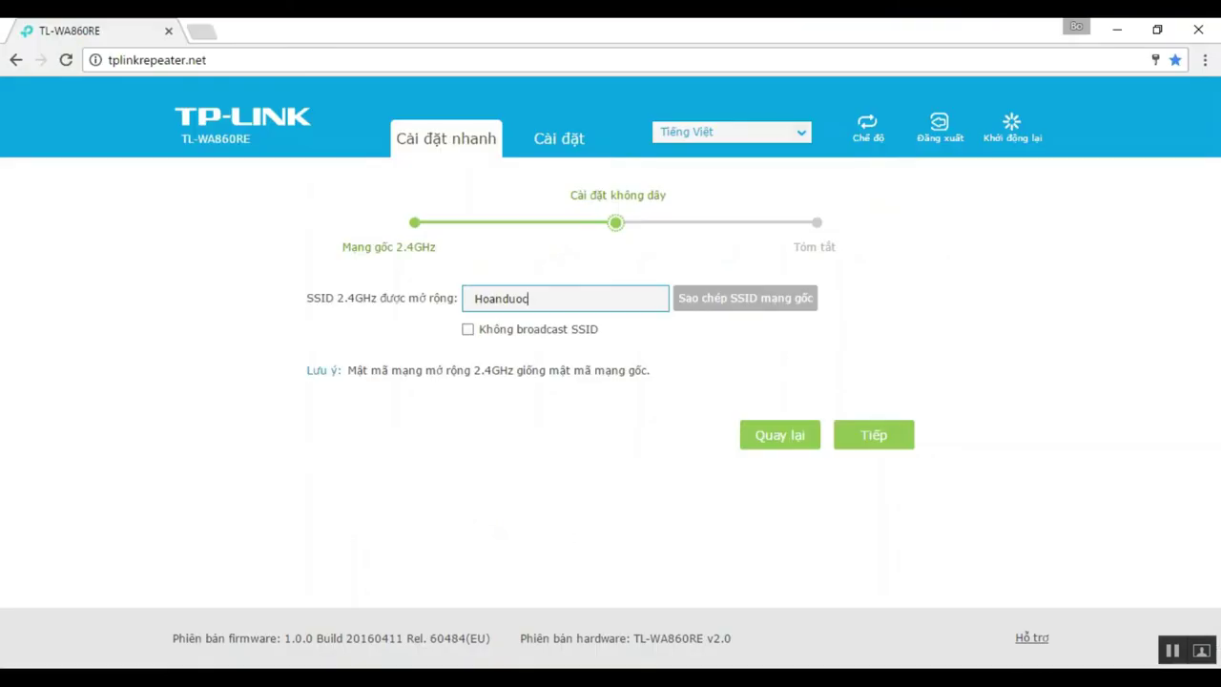
Replace the SSID Hoanduoc with 'wifi free', review the summary, and save to restart the extender
{"action": "left_click_drag", "start_coordinate": [572, 300], "coordinate": [464, 311]}
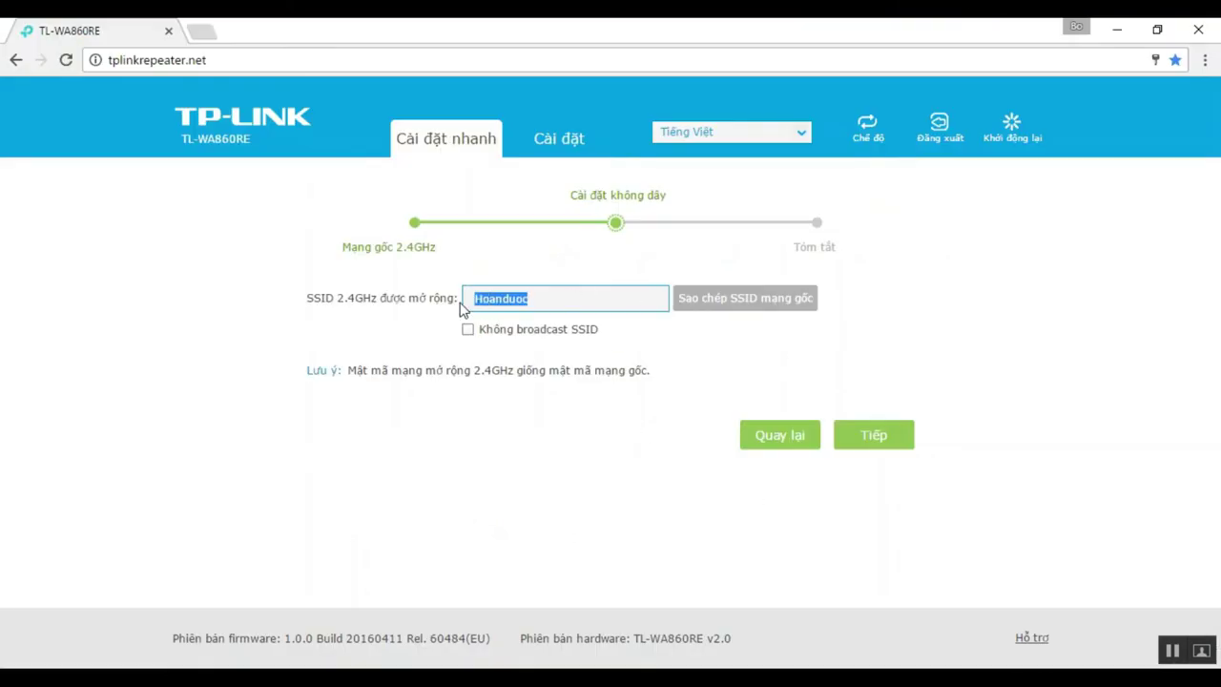
{"action": "type", "text": "wifi"}
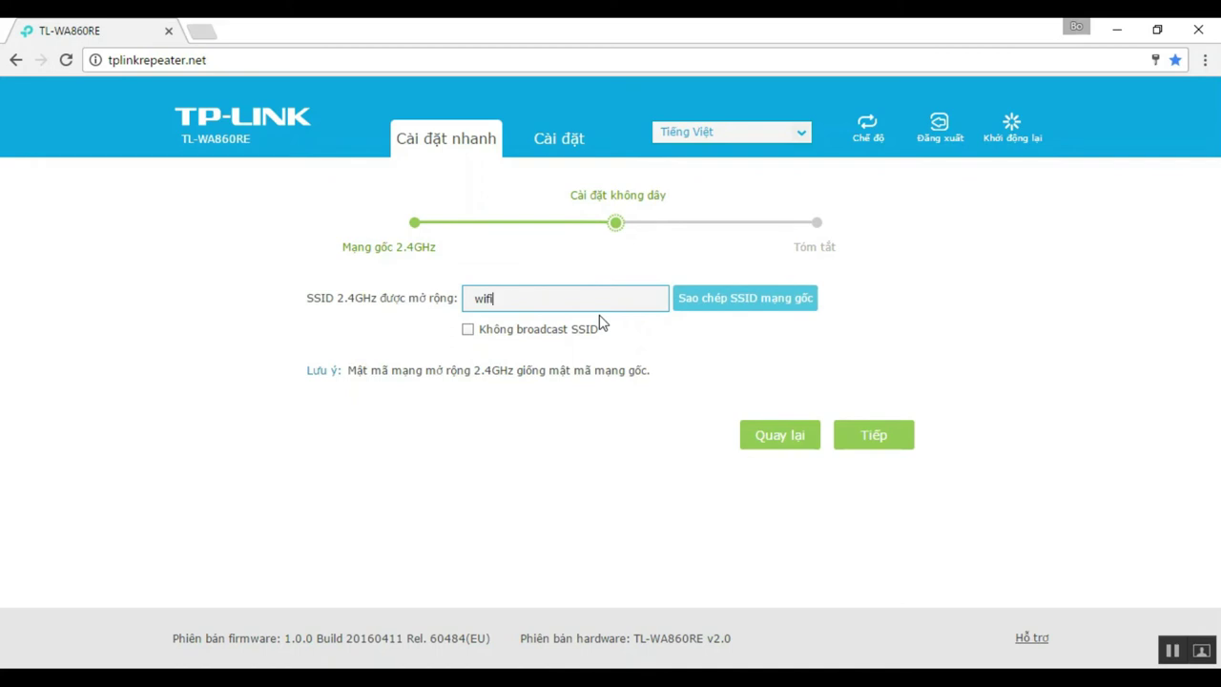
{"action": "type", "text": " free"}
{"action": "left_click", "coordinate": [870, 439]}
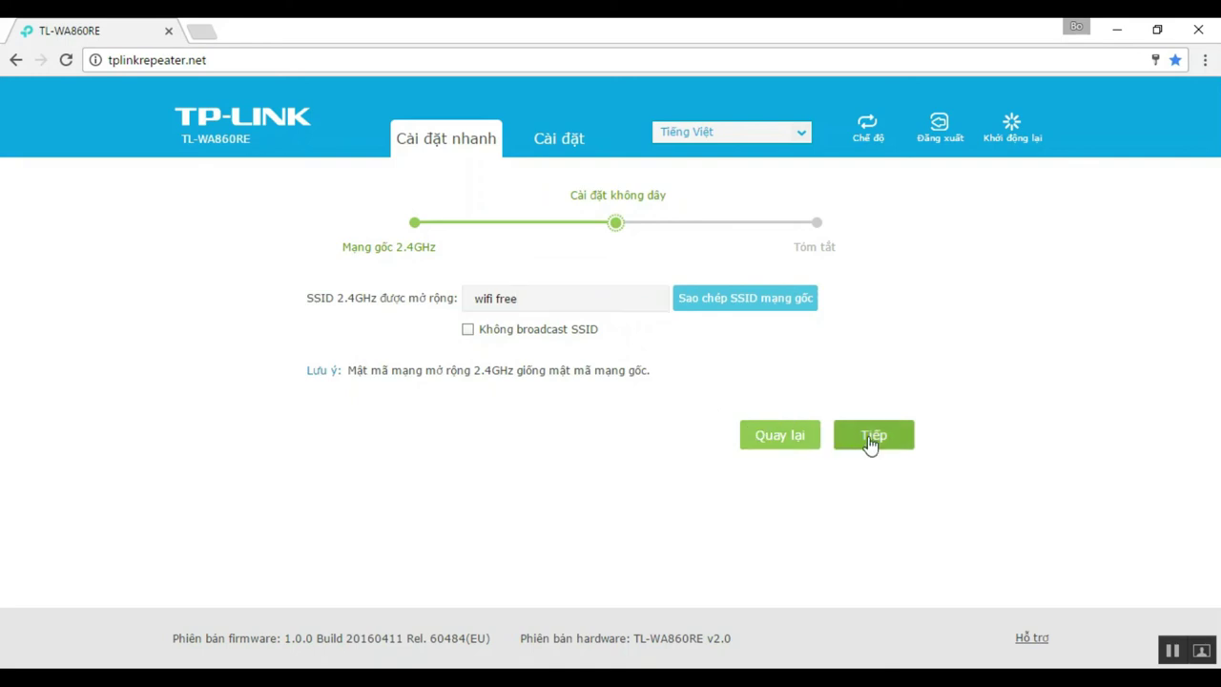
{"action": "scroll", "coordinate": [874, 395], "scroll_direction": "down", "scroll_amount": 1}
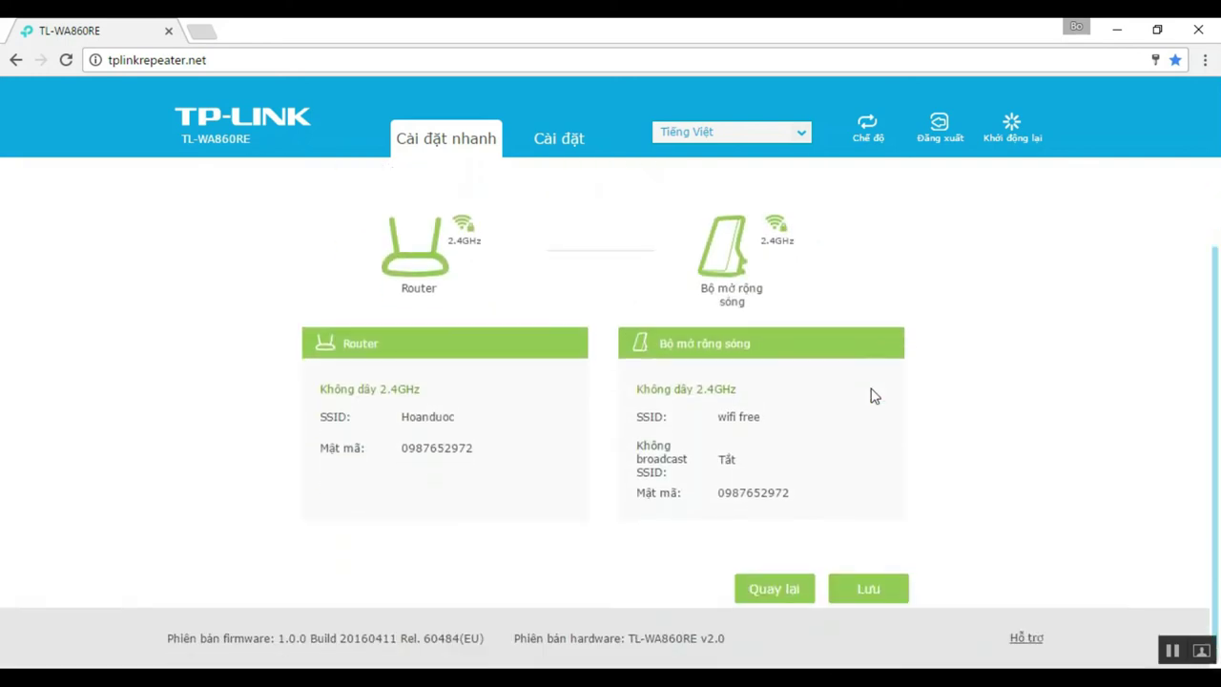
{"action": "scroll", "coordinate": [610, 365], "scroll_direction": "up", "scroll_amount": 1}
{"action": "scroll", "coordinate": [401, 354], "scroll_direction": "down", "scroll_amount": 1}
{"action": "left_click", "coordinate": [856, 594]}
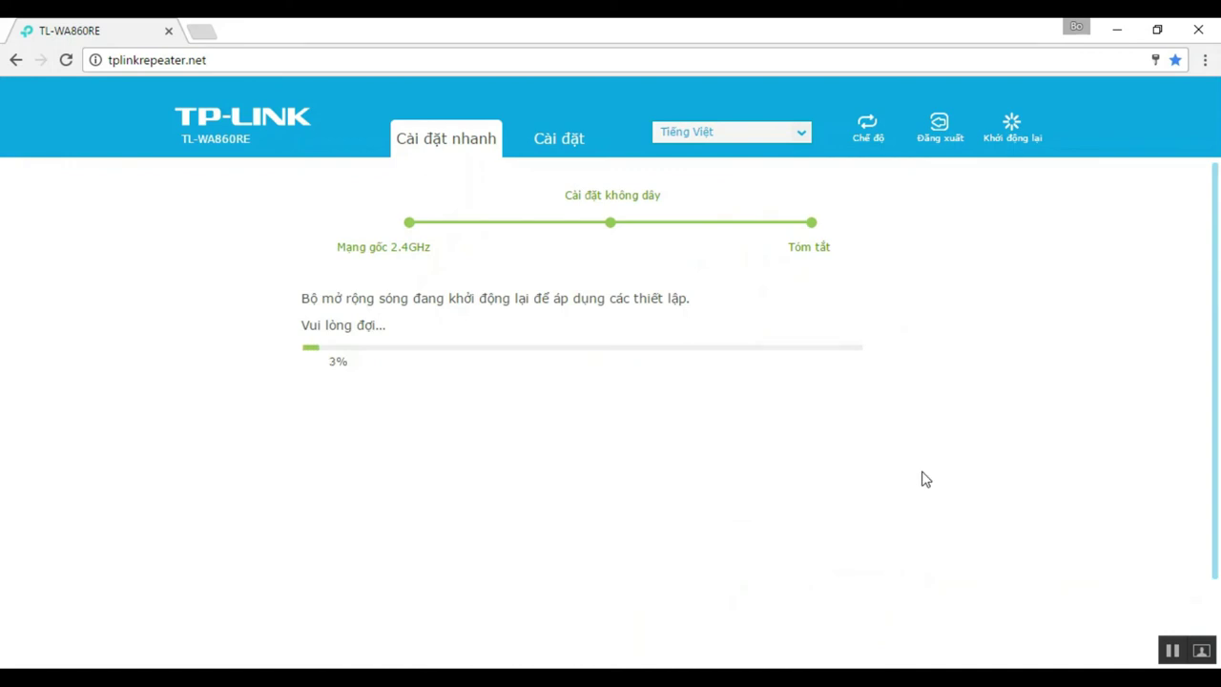
Add the guide line 'Tiếp theo bạn chọn lưu và chờ nó cài đặt nhé', then return to the restart progress page
{"action": "left_click", "coordinate": [396, 668]}
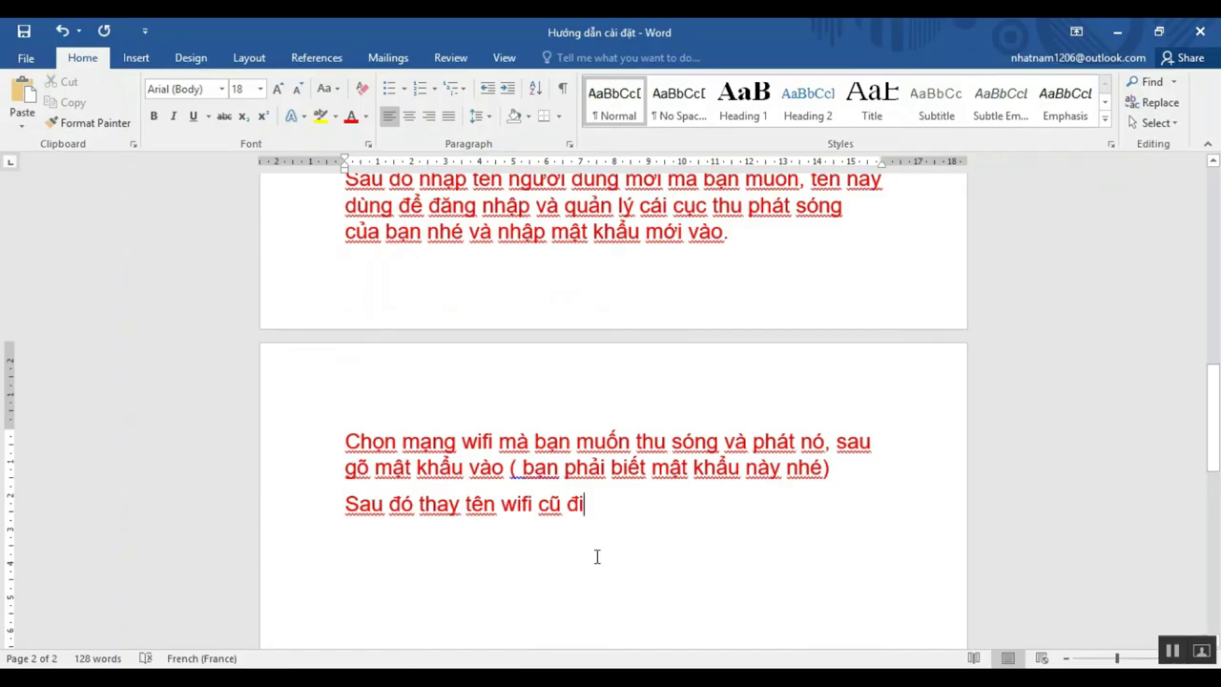
{"action": "key", "text": "Return"}
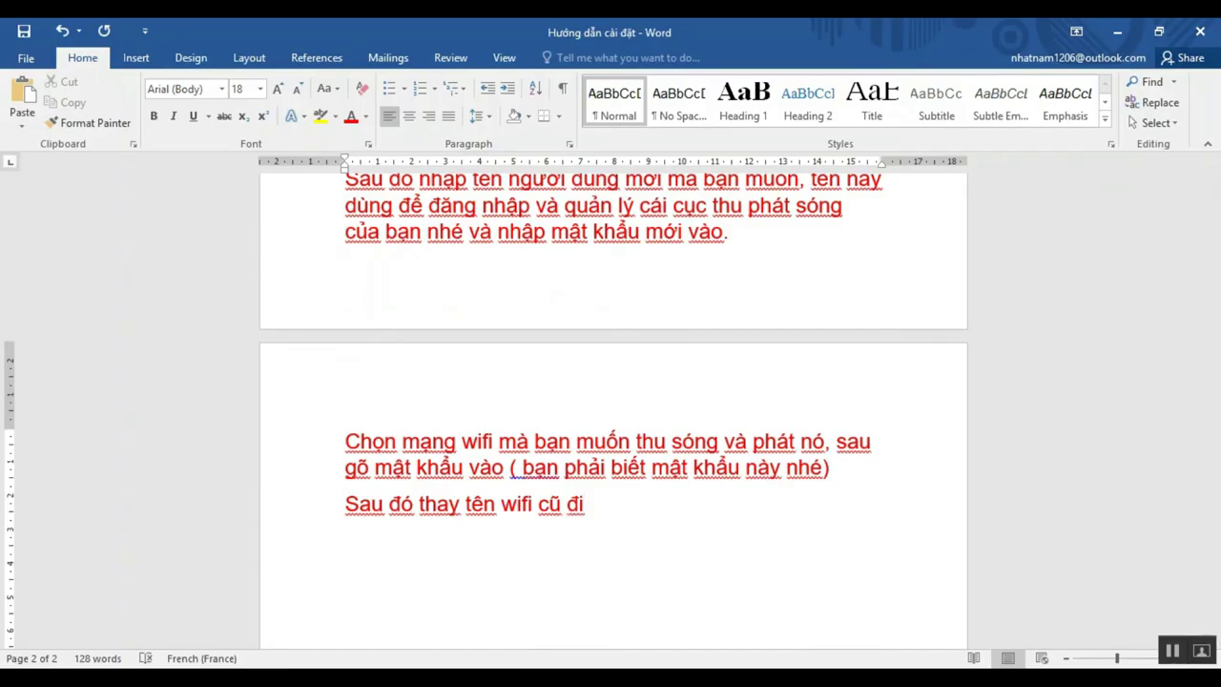
{"action": "type", "text": "Tiếp theo bạn chon"}
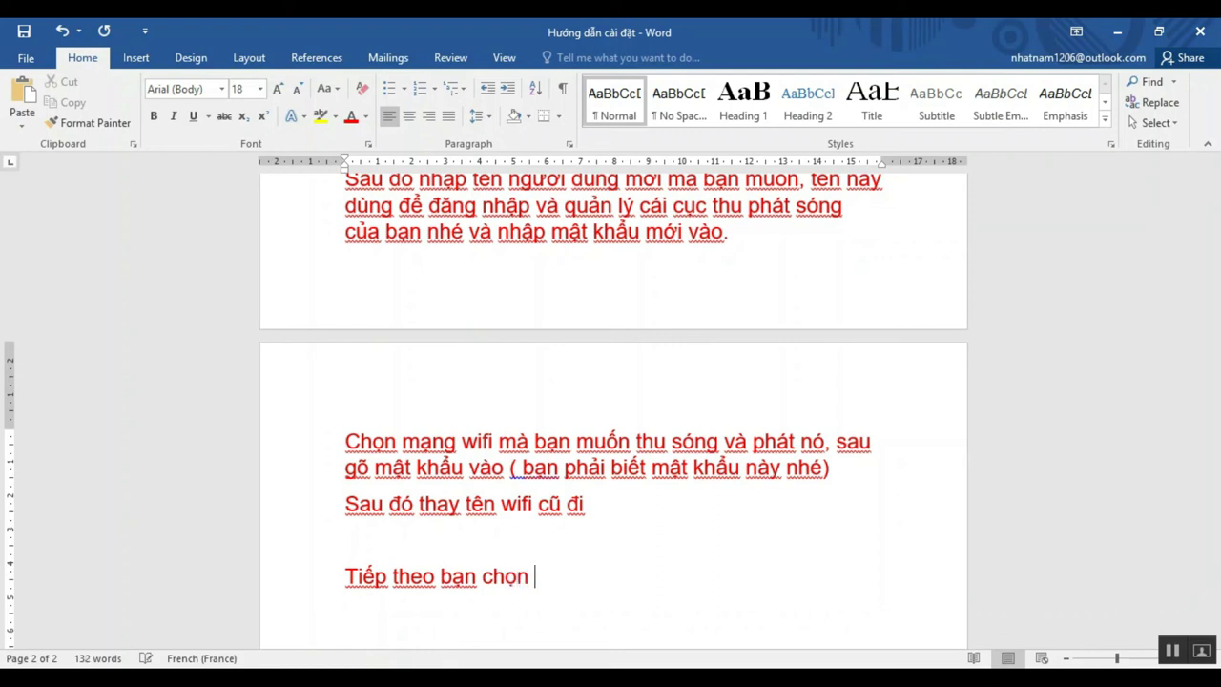
{"action": "type", "text": " lưu v"}
{"action": "type", "text": "à chờ nó"}
{"action": "type", "text": " cài đă"}
{"action": "type", "text": "tj"}
{"action": "type", "text": " nhes"}
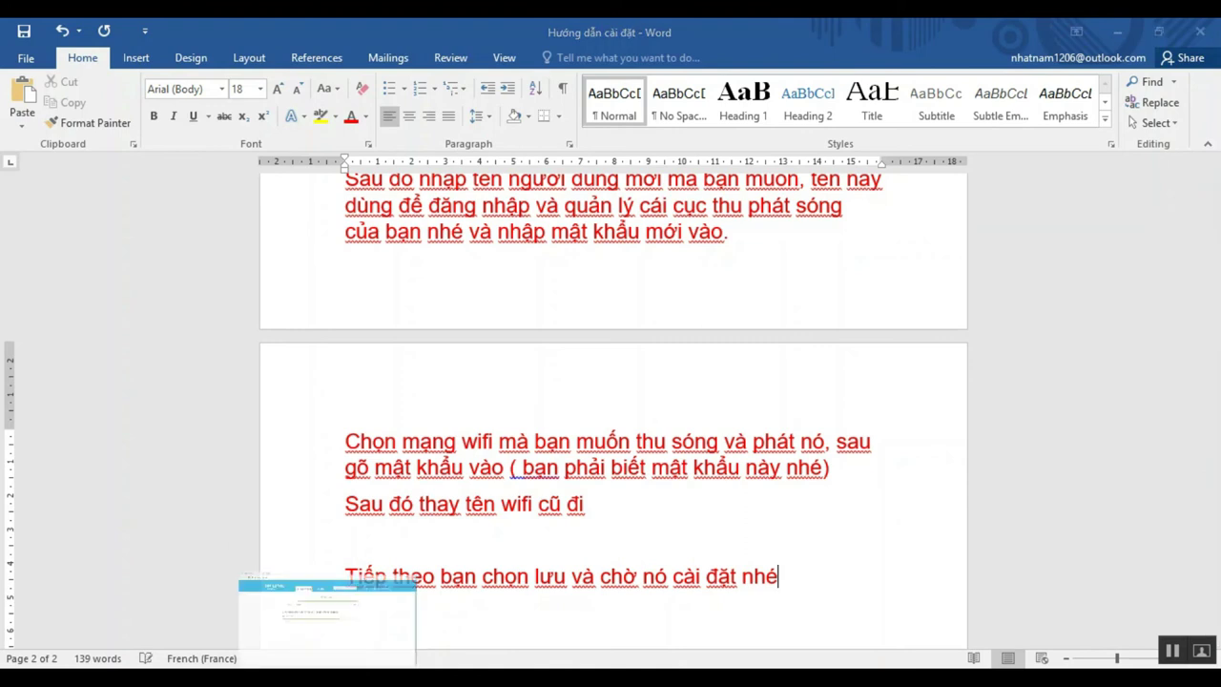
{"action": "left_click", "coordinate": [328, 620]}
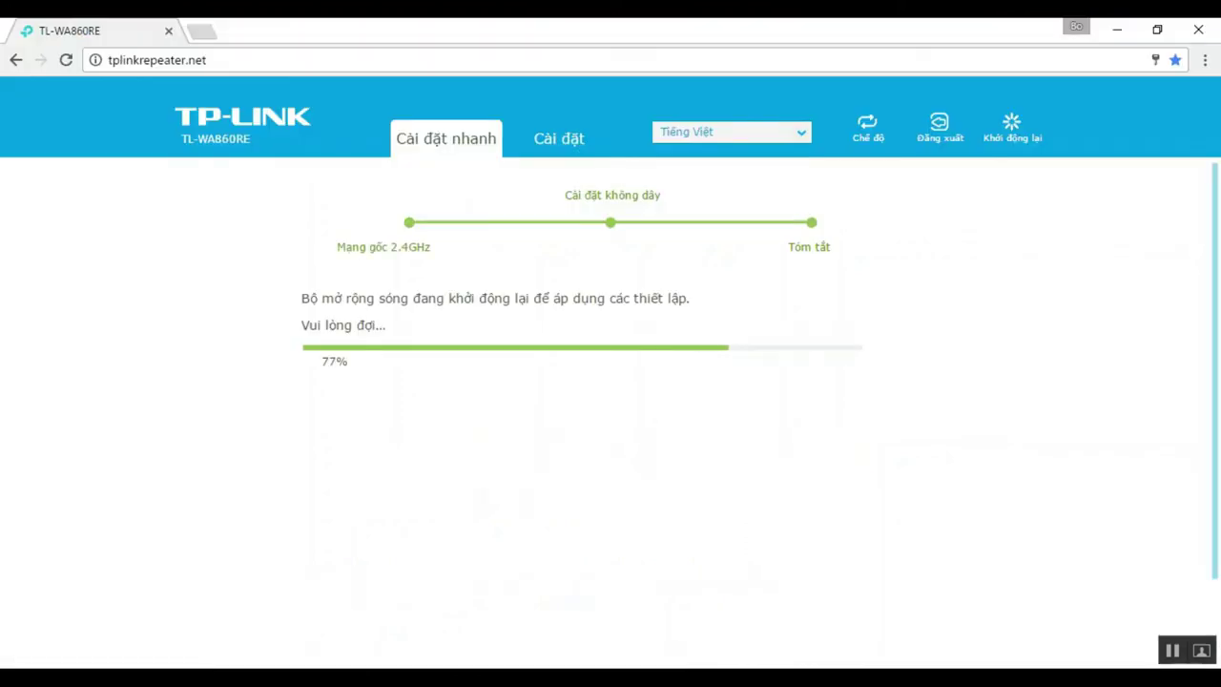